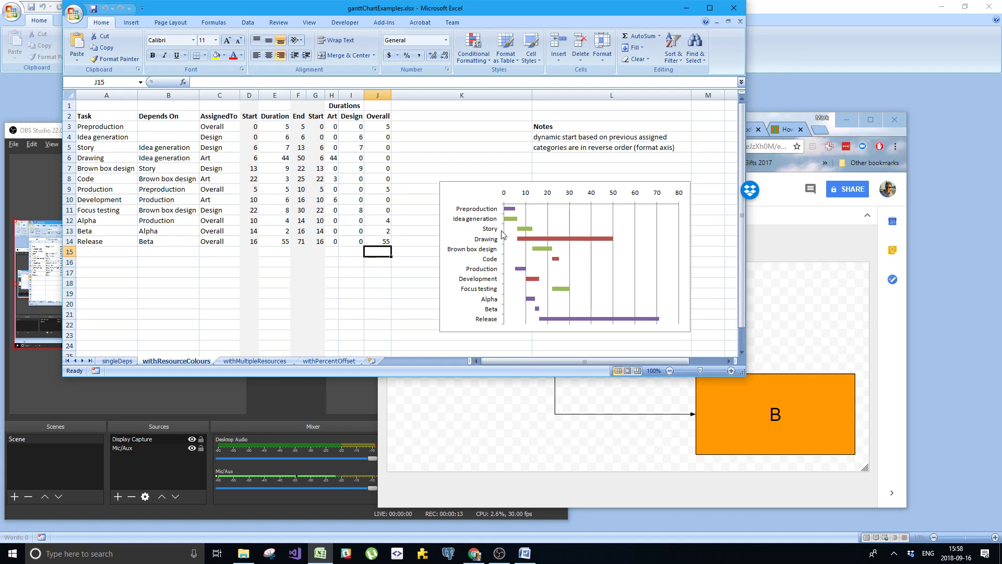
Switch to Microsoft Word and create a new blank document
left_click(771, 194)
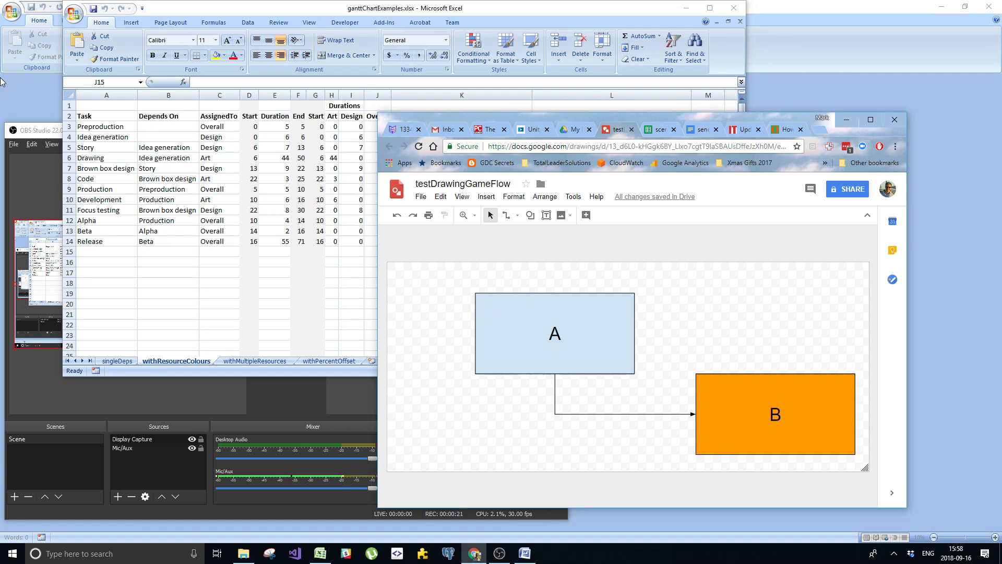
left_click(23, 89)
left_click(12, 12)
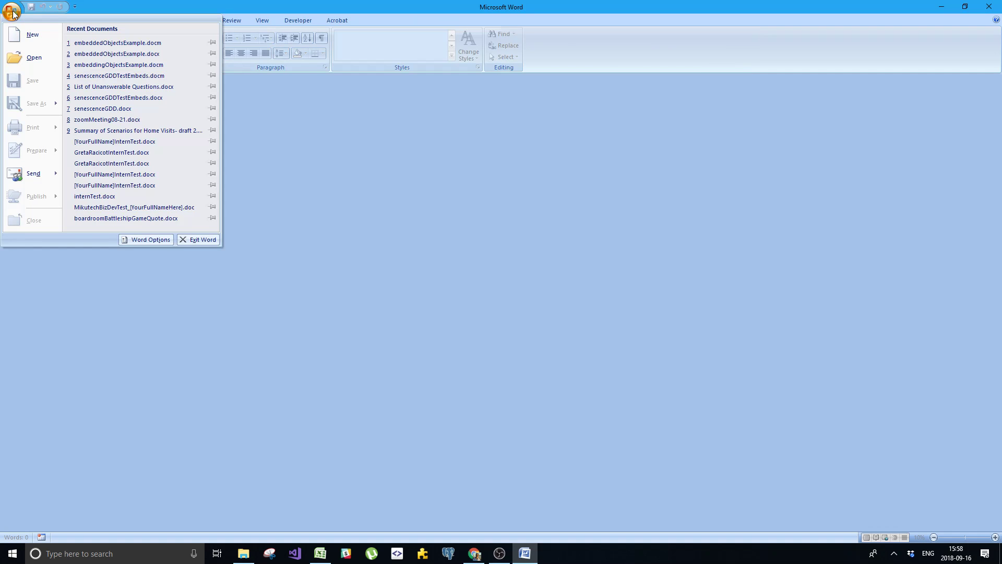
left_click(25, 35)
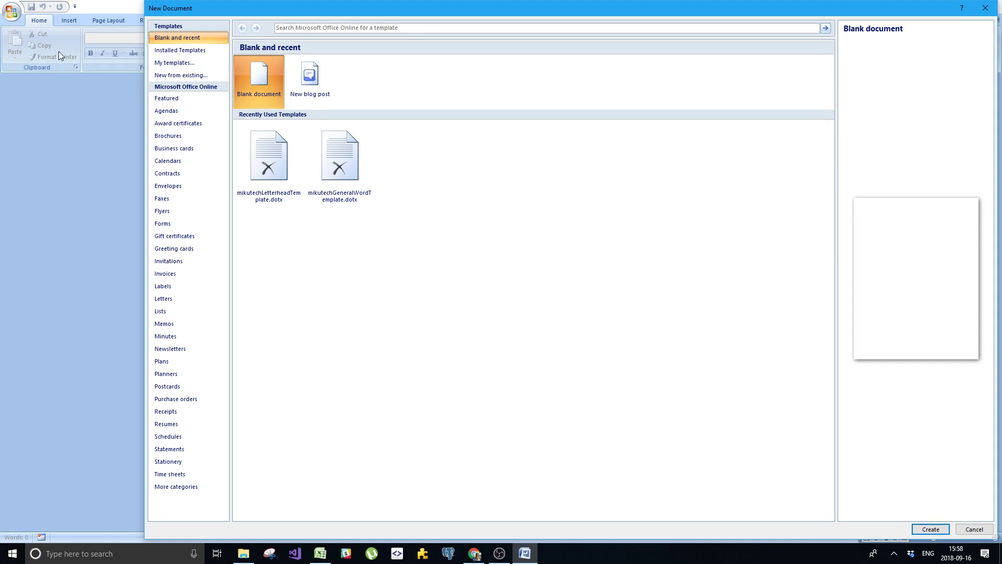
left_click(939, 528)
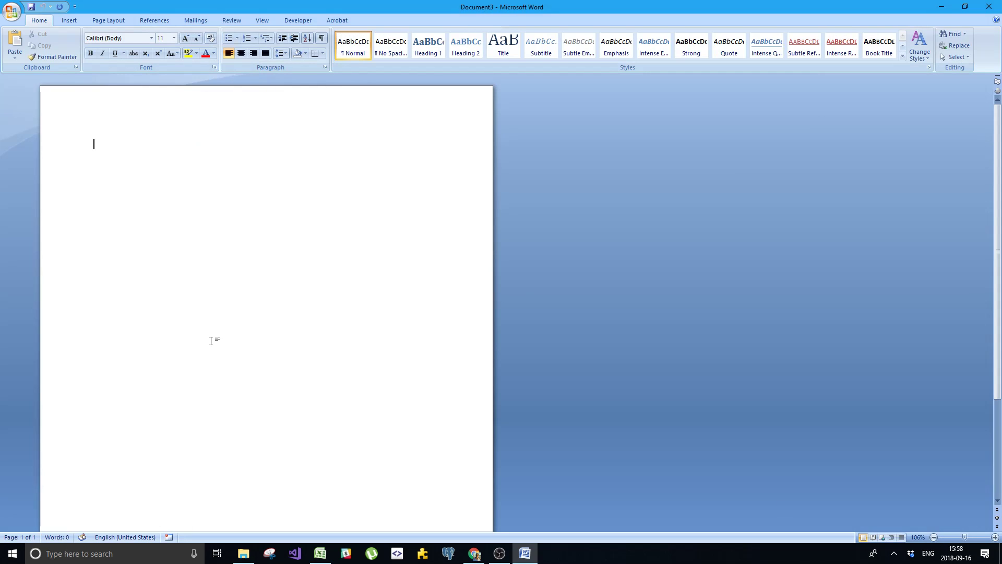
Enter three separate lines of text: "Spreadsheet Table", "Spreadsheet Chart" and "Google Drawing"
type("Spreadsheet Table")
key("Return")
type("Spre")
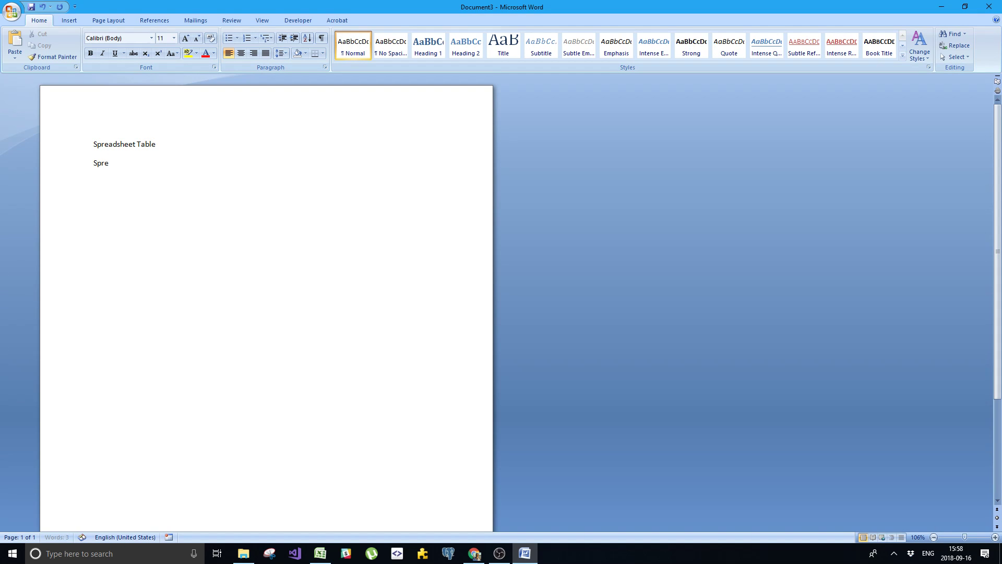
type("adsheet Chart")
key("Return")
type("Google Drawing")
Apply the Heading 1 style to all three lines of the document
key("ctrl+a")
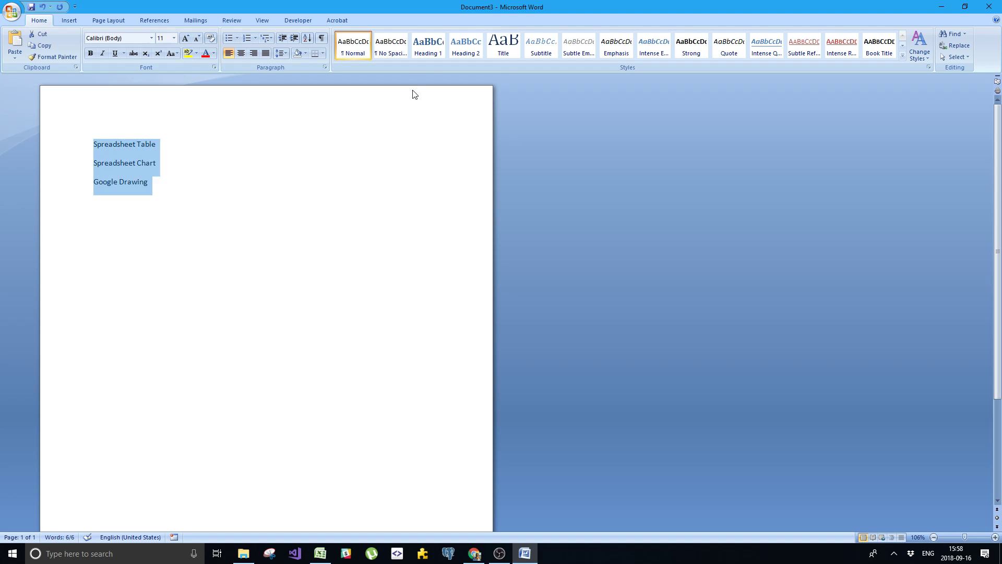
left_click(428, 52)
left_click(212, 232)
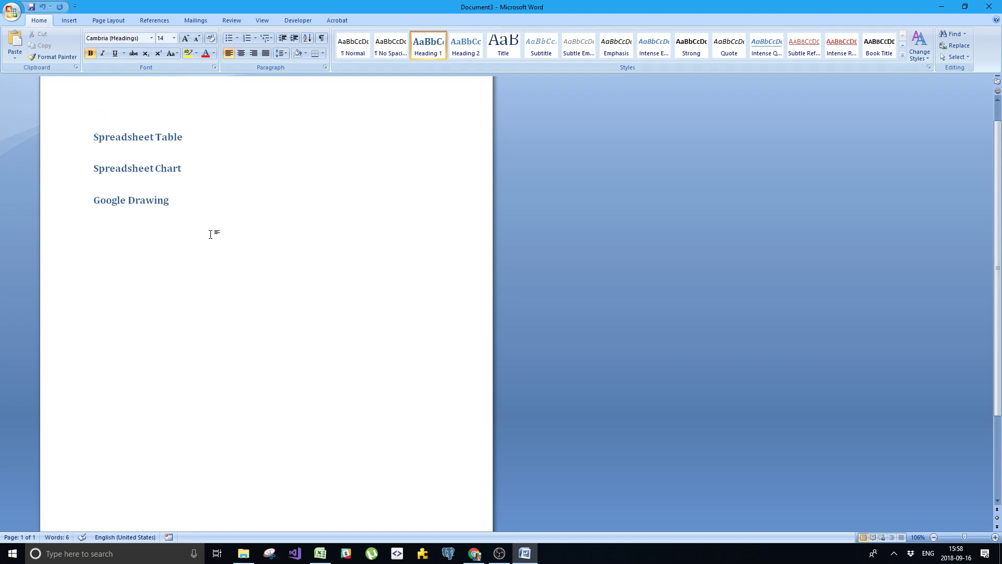
Start saving the document and browse to the Dropbox folder all > documents > msOffice > examples
key("ctrl+s")
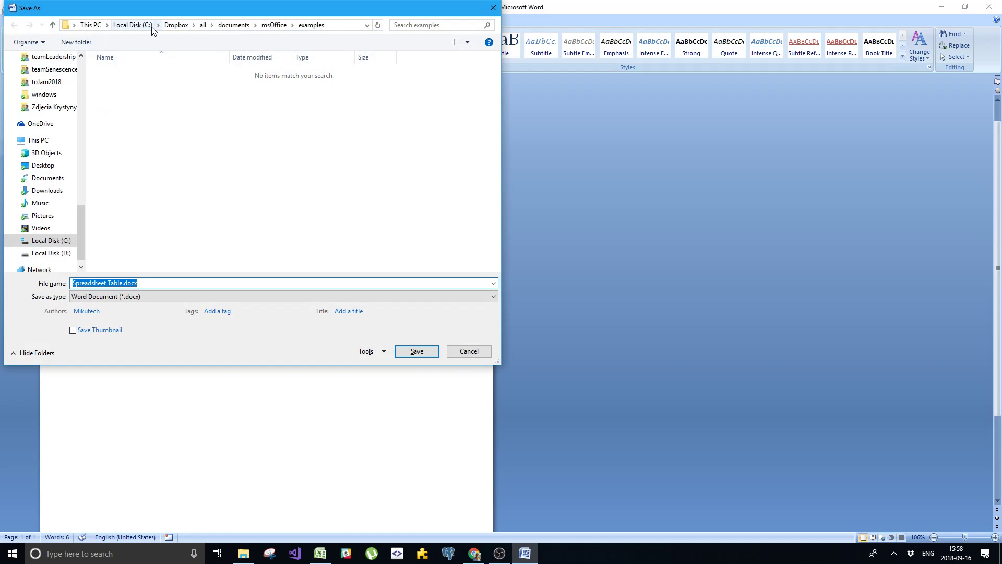
left_click(172, 26)
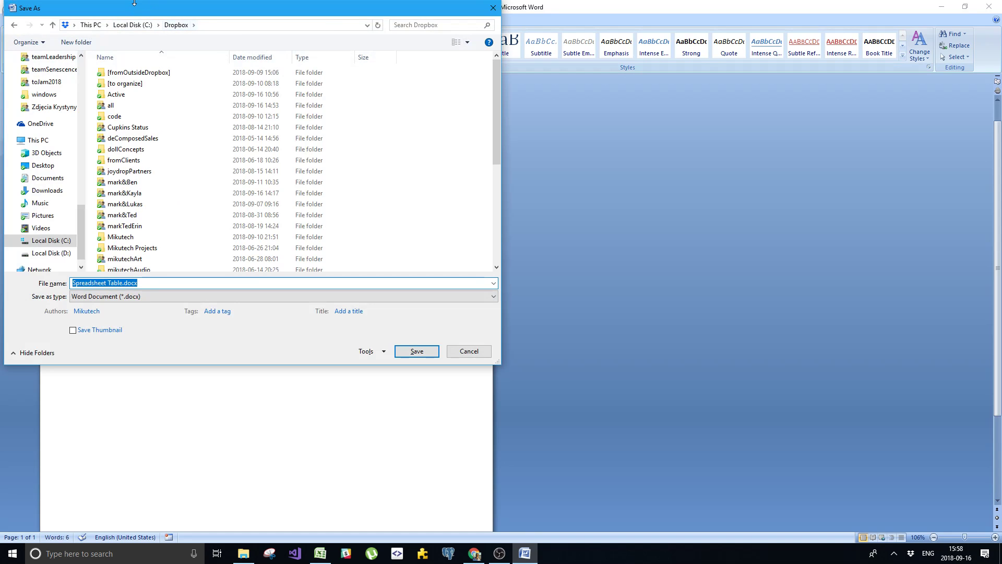
left_click(115, 106)
double_click(115, 106)
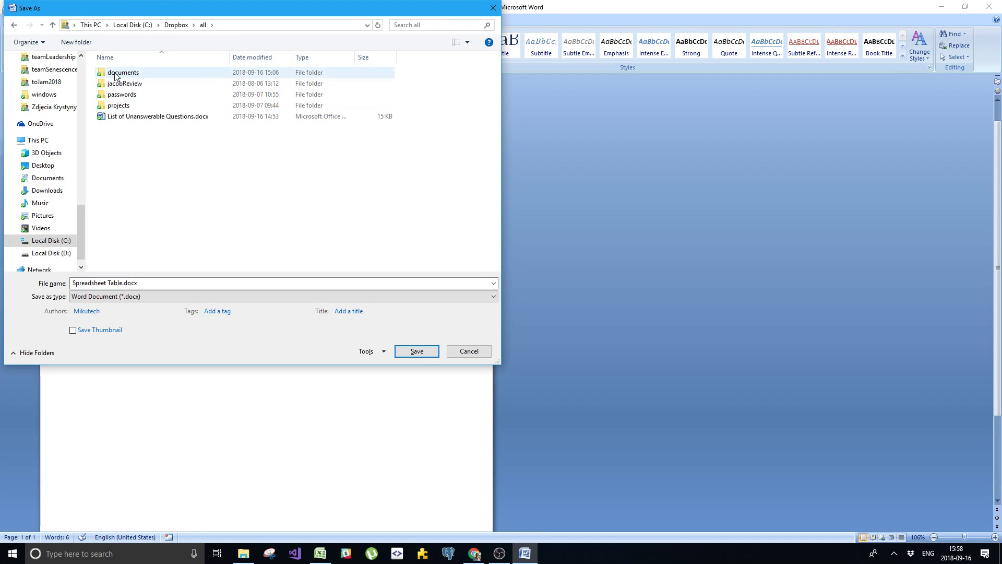
double_click(116, 74)
double_click(119, 83)
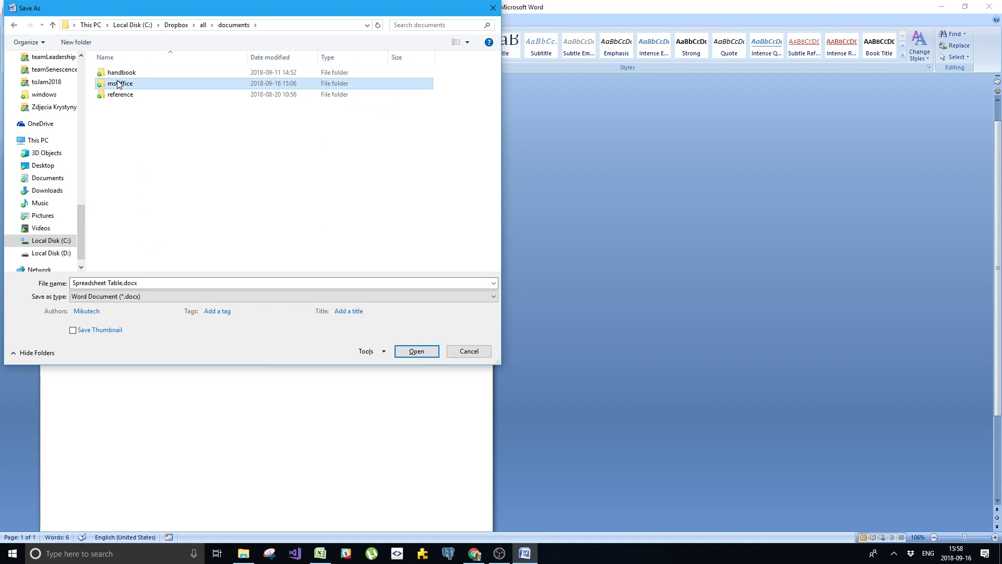
double_click(119, 76)
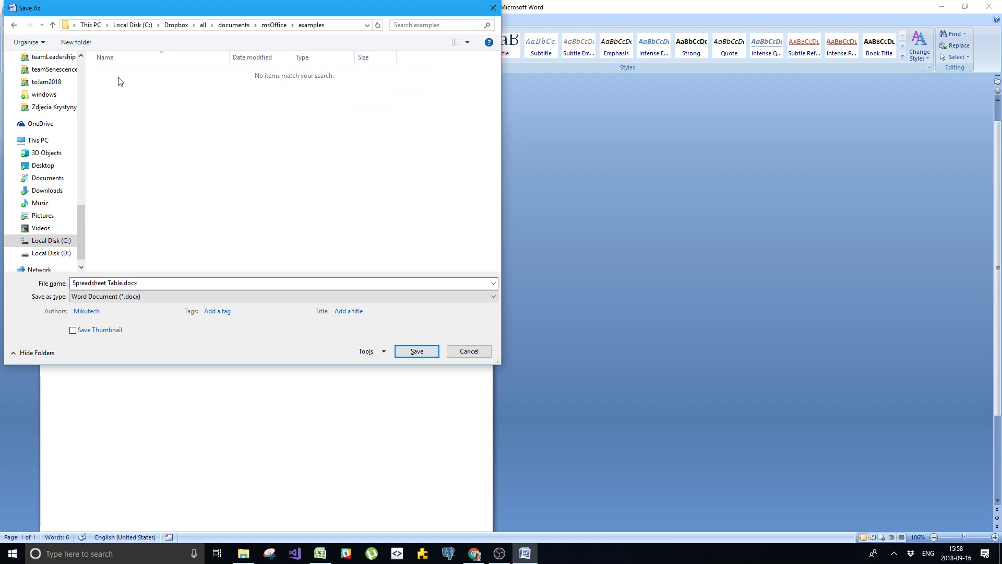
Name the file embeddingChartDrawingsExample.docx and save it as a Word document
triple_click(114, 283)
left_click(122, 282)
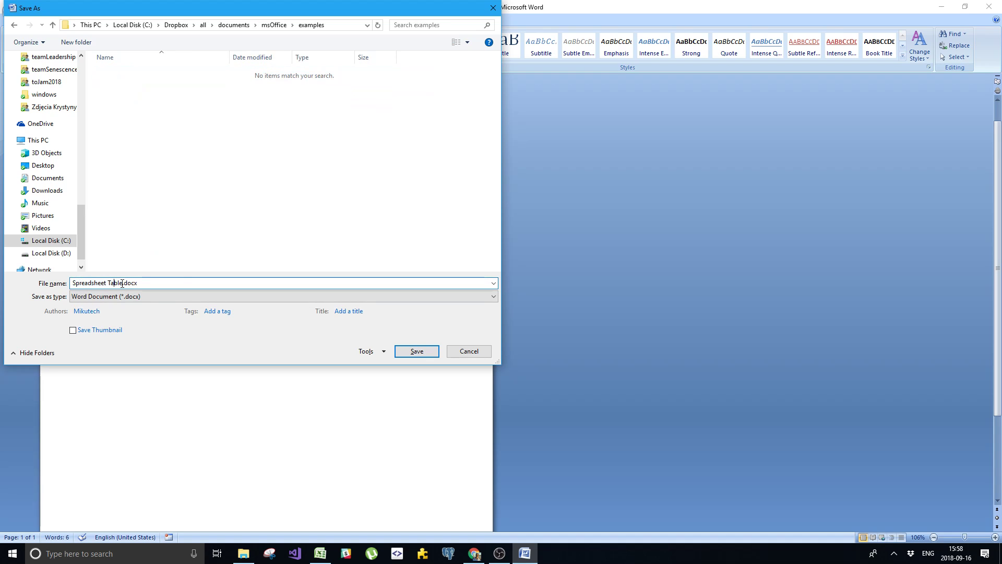
key("shift+Home")
type("embeddingChartDrawings")
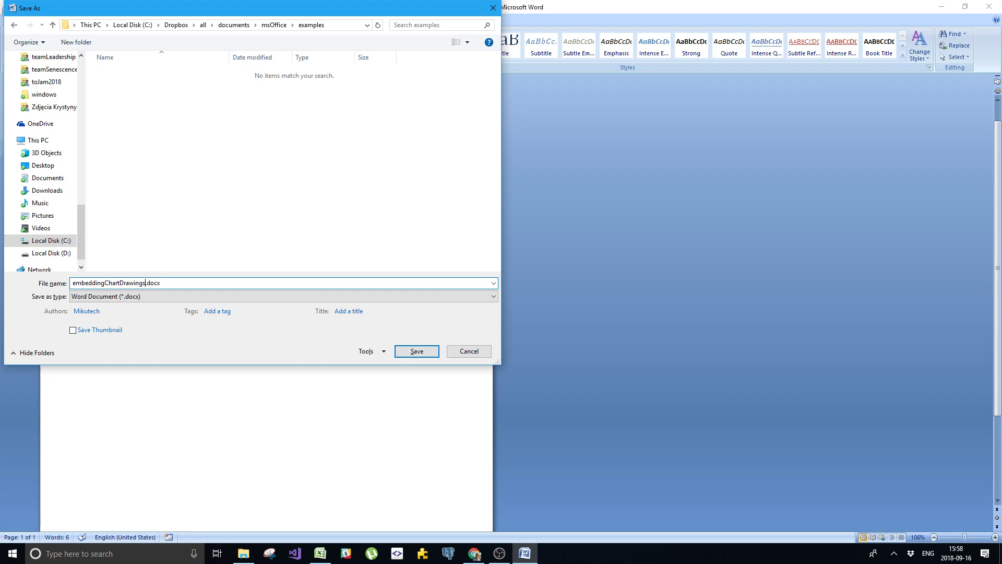
type("Example")
key("Return")
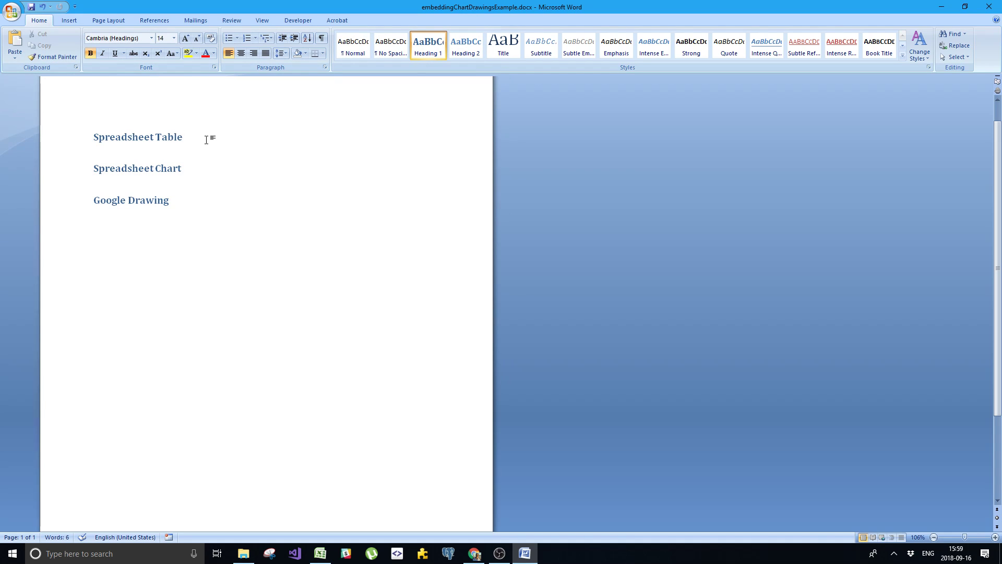
Prefix the three headings with "A1.", "A2." and "B1." in order
key("Home")
key("shift+Down")
key("shift+Down")
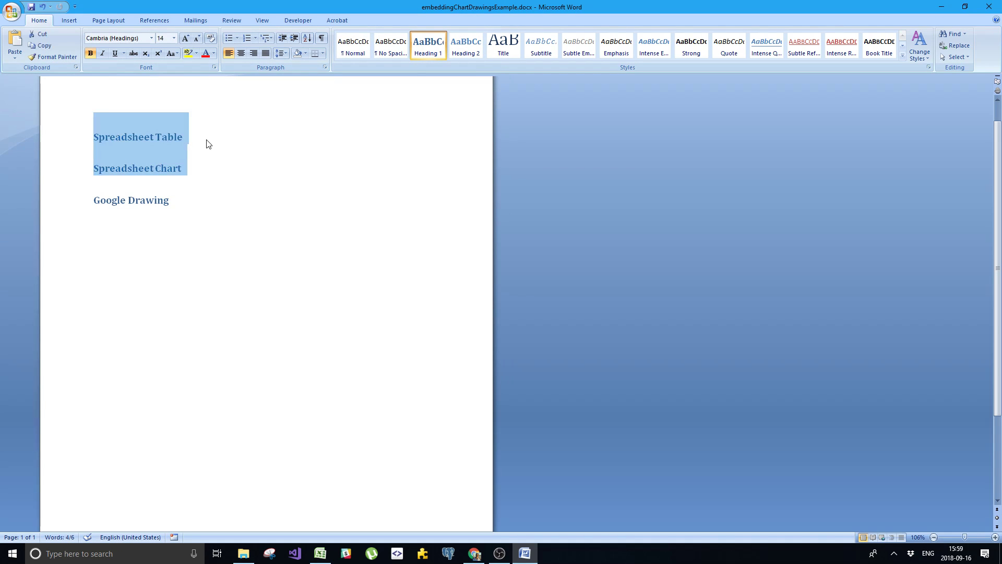
left_click(207, 140)
key("Home")
type("A1.")
key("Down")
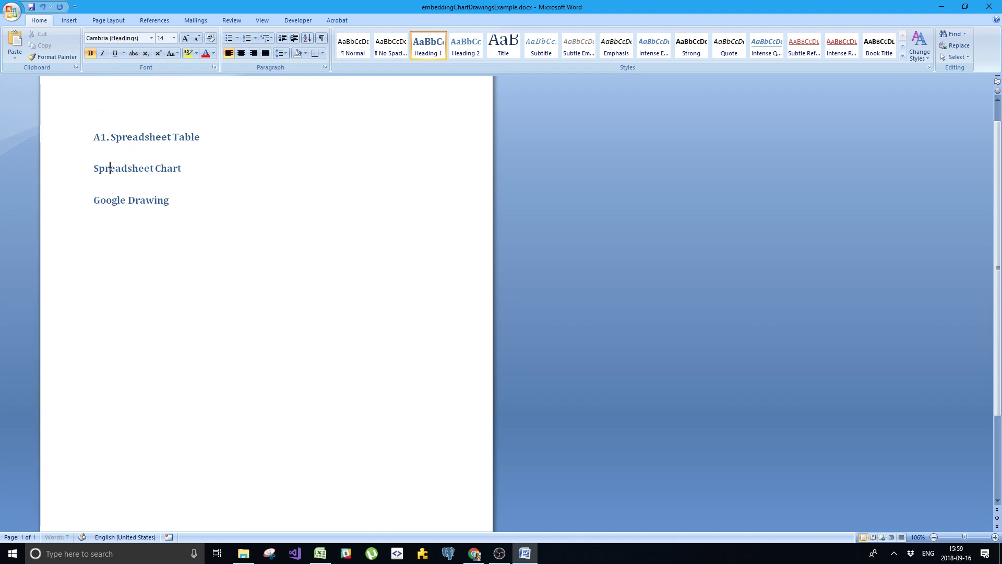
key("Home")
type("A2.")
key("Down")
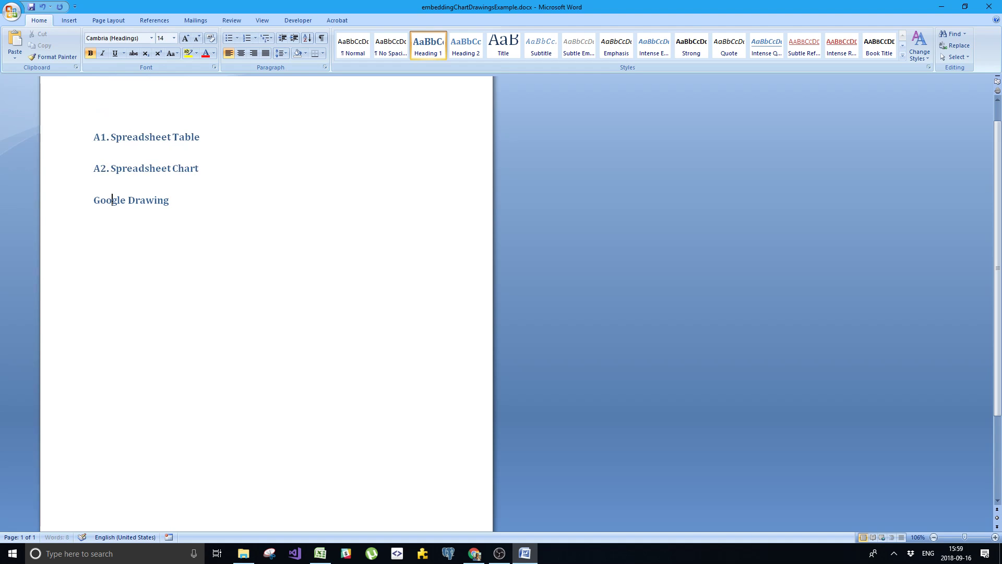
key("Up")
type("B1.")
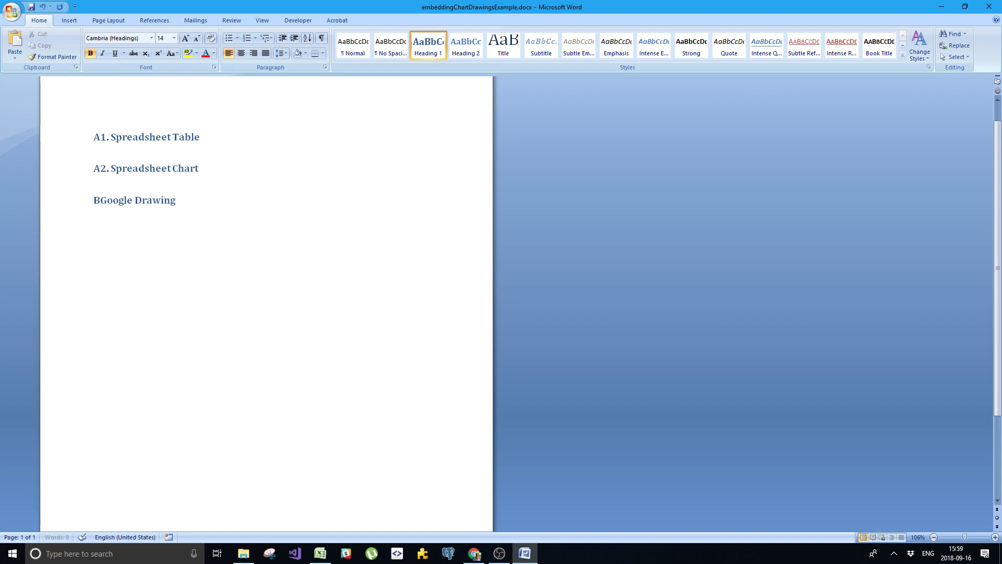
Add an empty line below the "A1. Spreadsheet Table" heading
key("Up")
key("Up")
key("End")
key("Return")
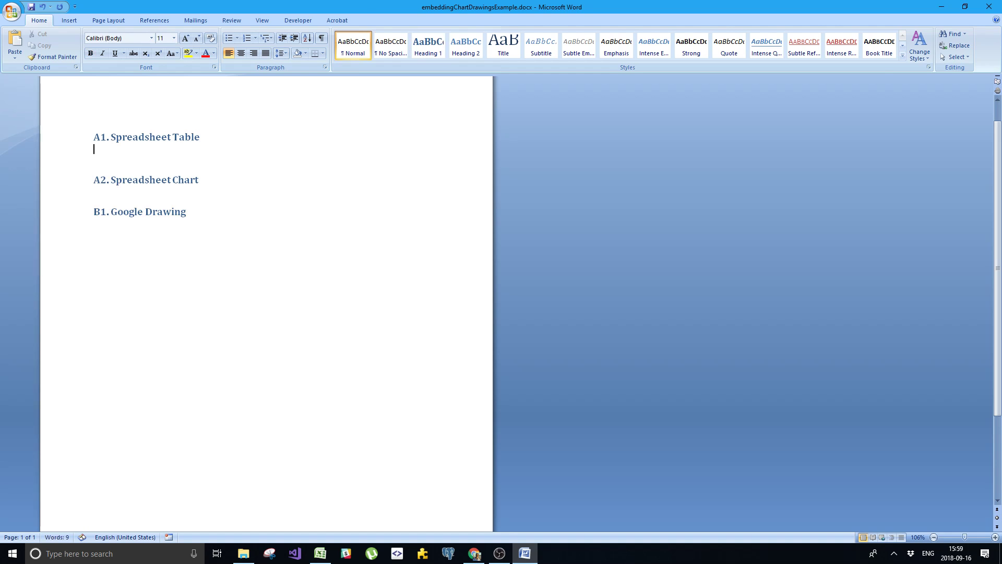
Switch to the ganttChartExamples.xlsx workbook in Excel and copy the task table range A2:E14 from the withResourceColours sheet
key("alt+Tab")
key("alt+Tab")
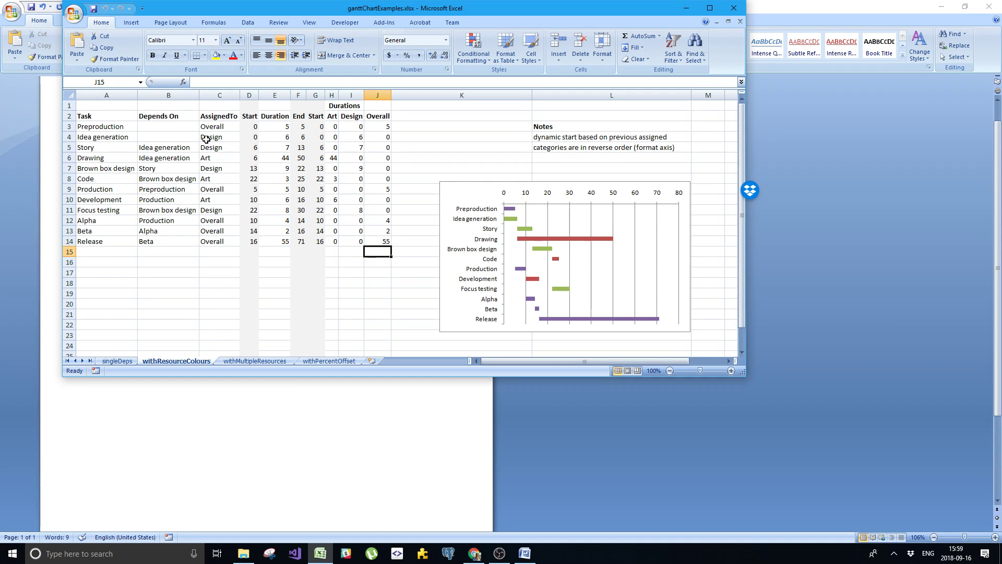
left_click_drag(83, 113, 260, 238)
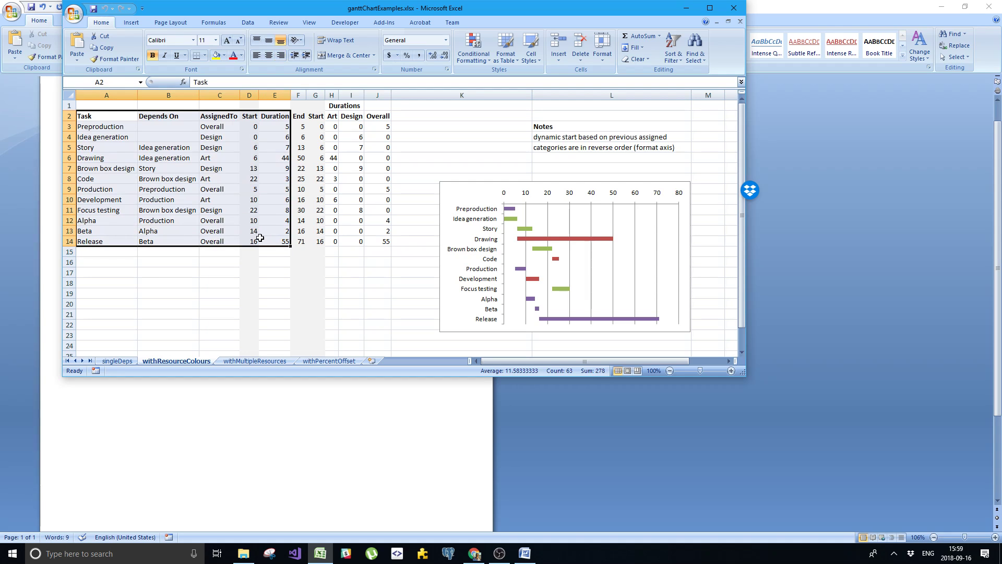
left_click(111, 51)
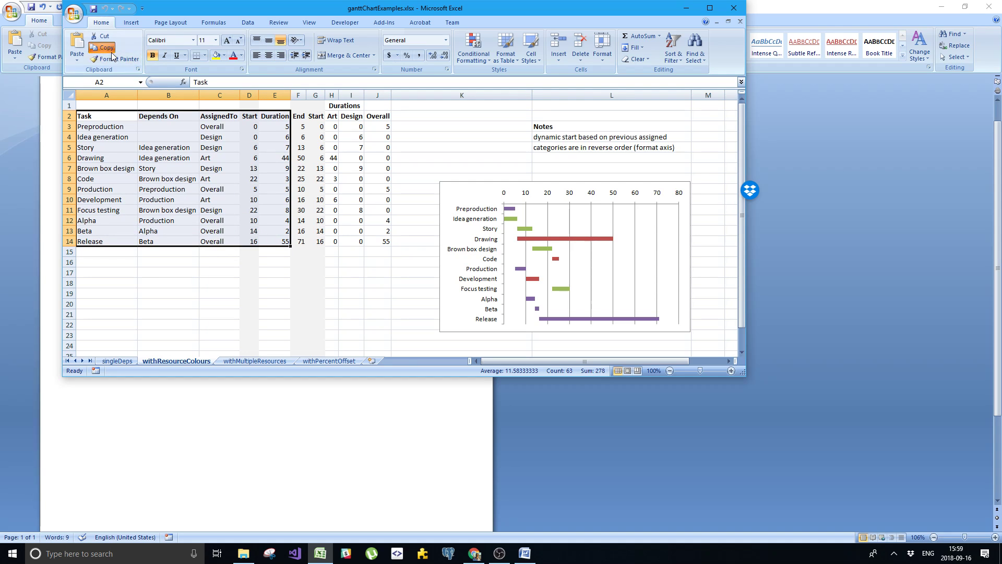
Return to Word and paste the copied range under the A1 heading as a linked Microsoft Office Excel Worksheet Object
key("alt+Tab")
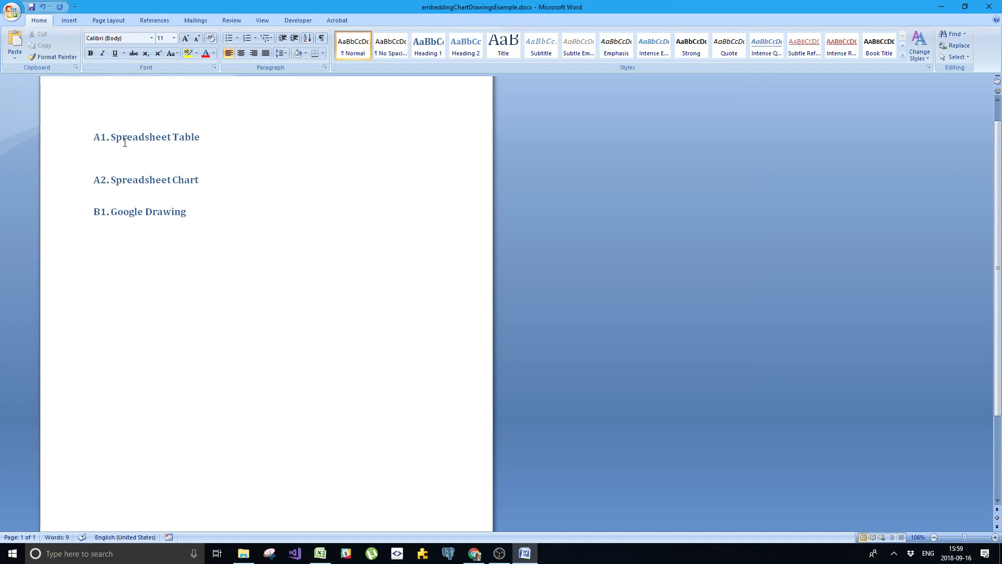
left_click(14, 63)
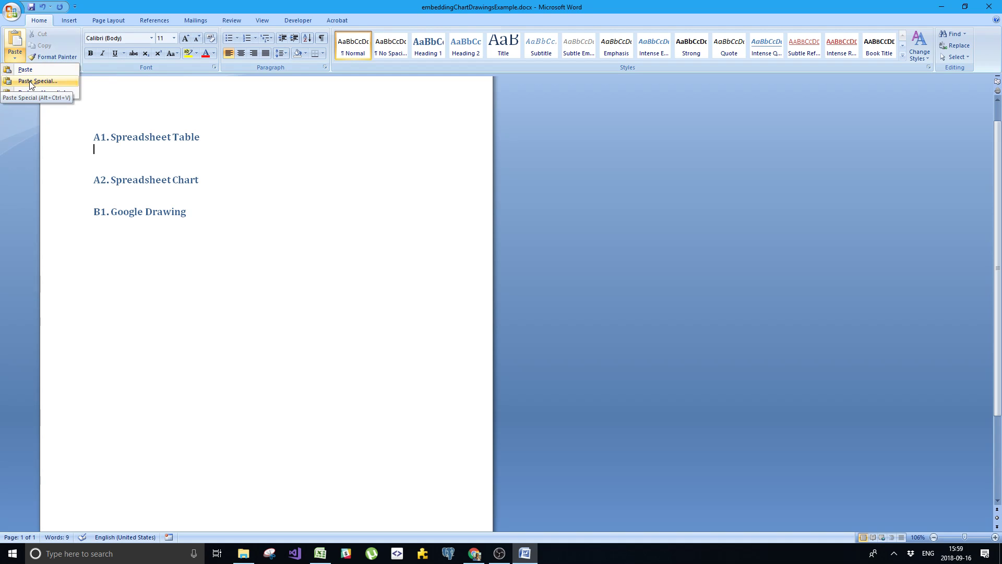
left_click(31, 81)
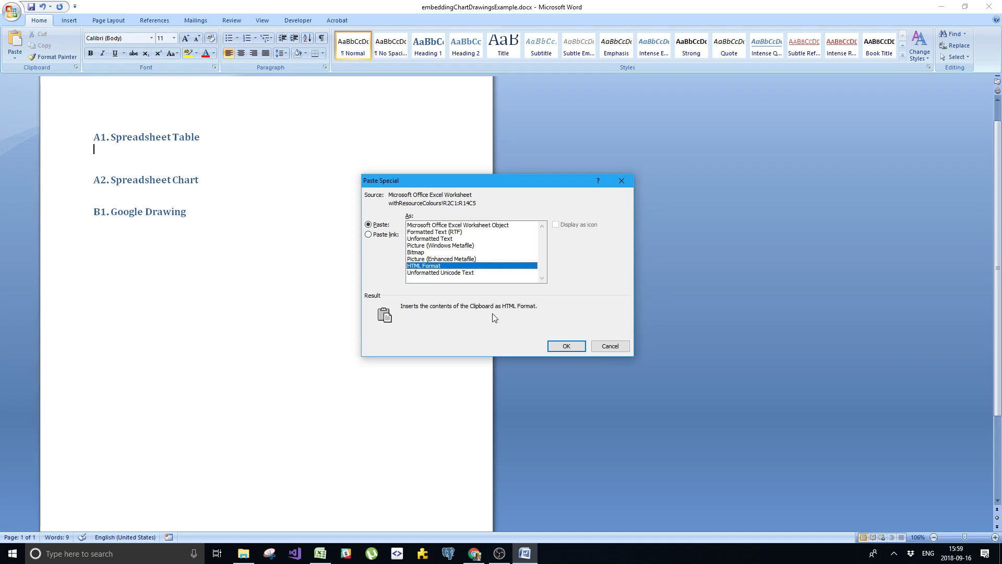
left_click(368, 234)
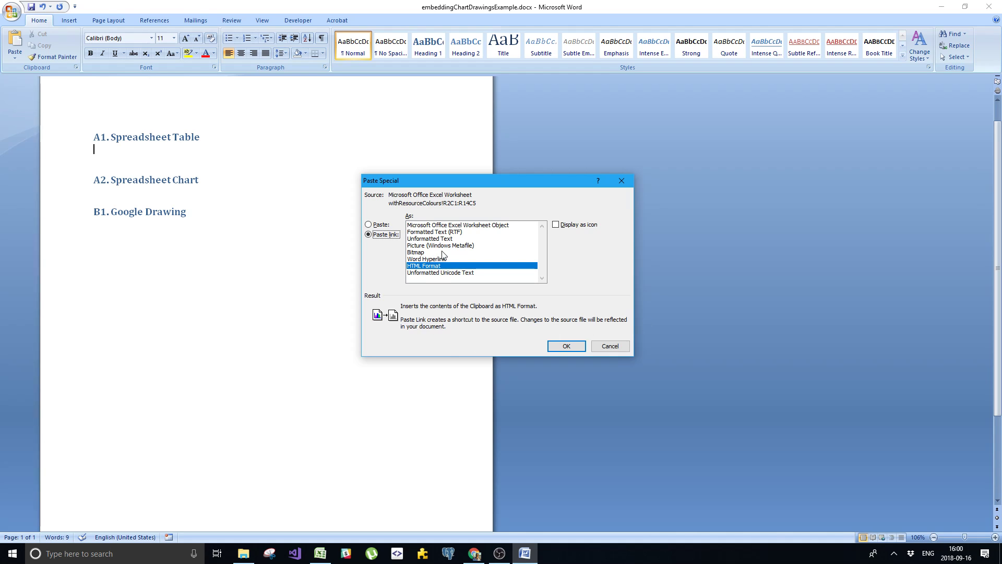
left_click(435, 226)
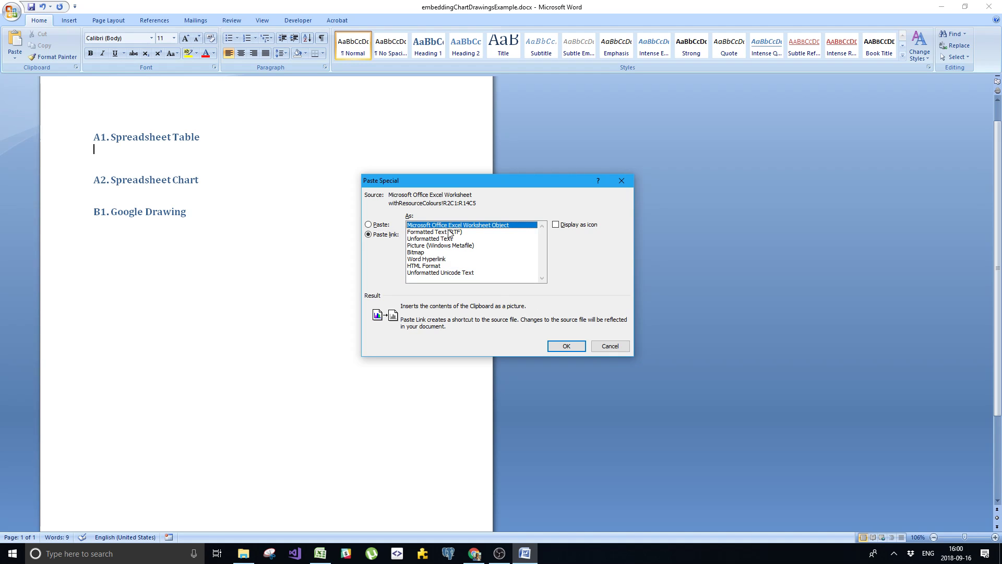
left_click(562, 346)
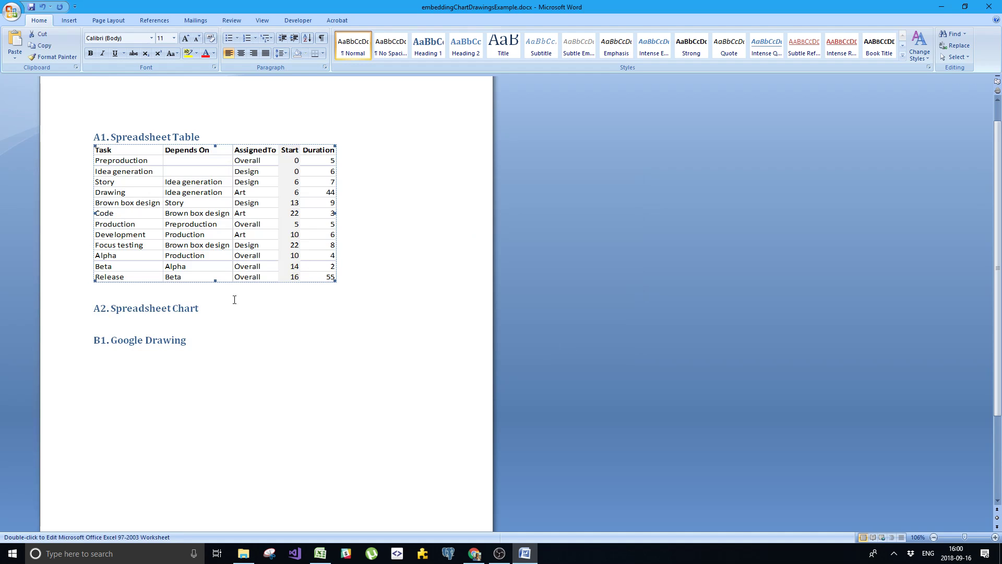
Place the cursor at the end of the A2 heading, and copy the Gantt chart from the Excel workbook
left_click(218, 302)
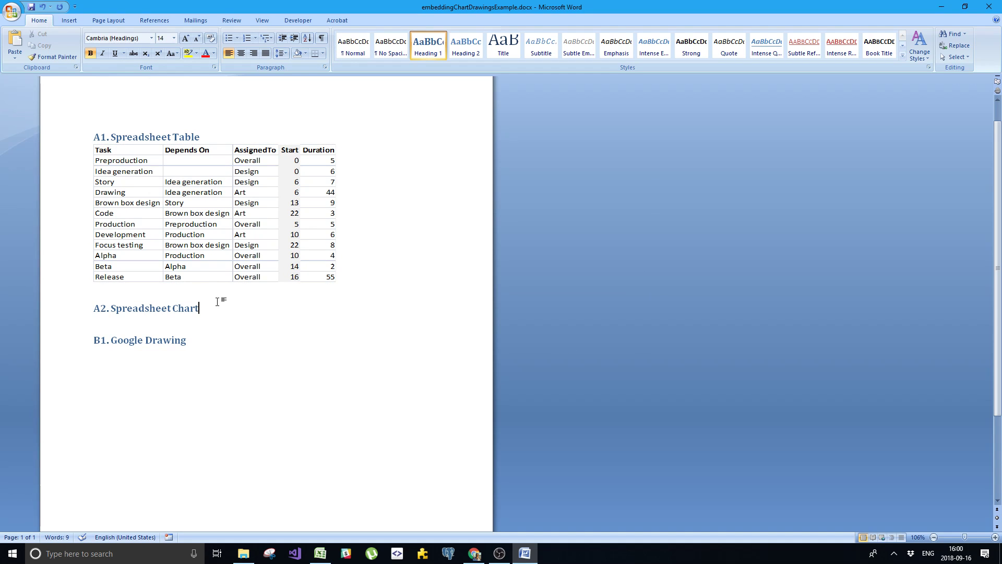
key("alt+Tab")
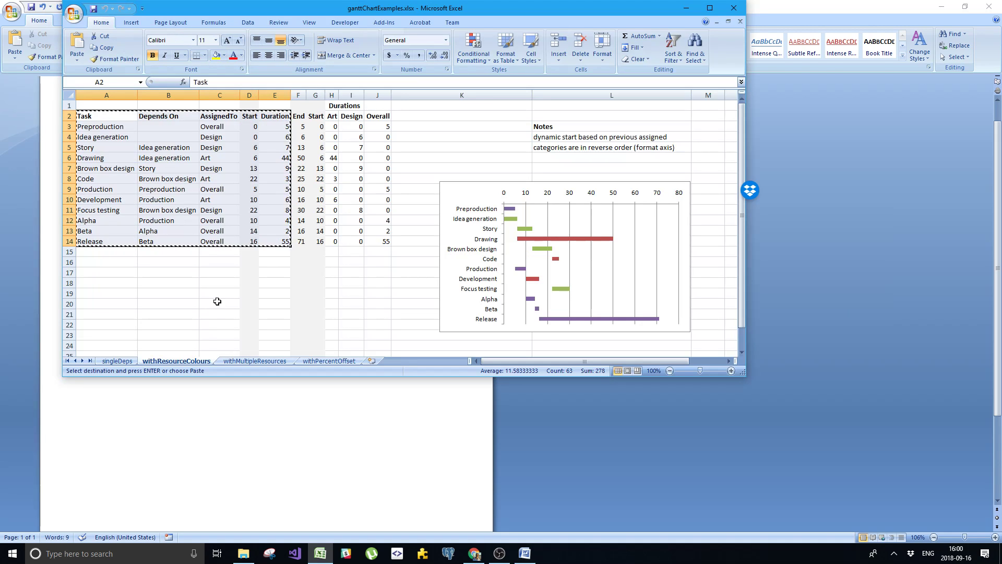
left_click(466, 196)
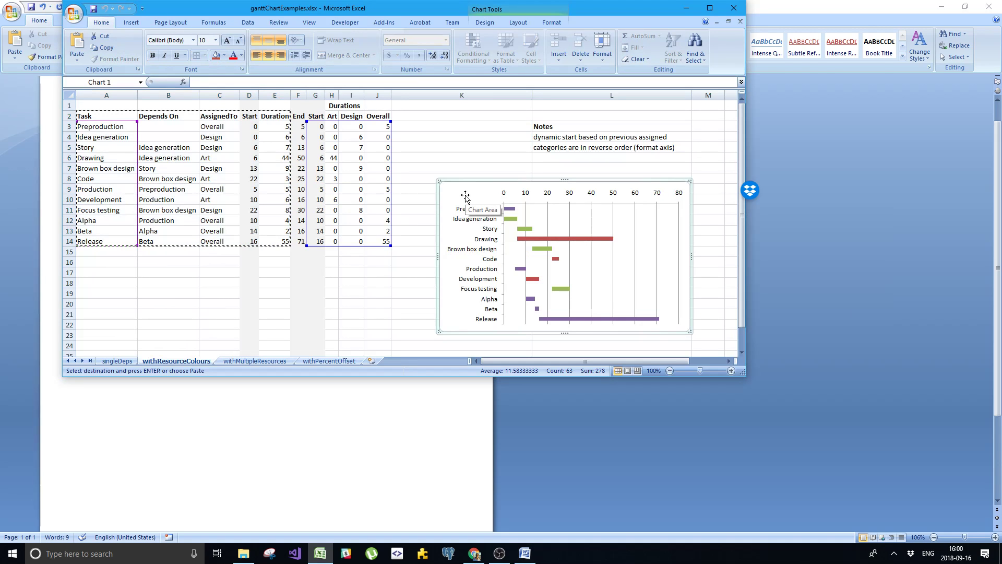
left_click(105, 48)
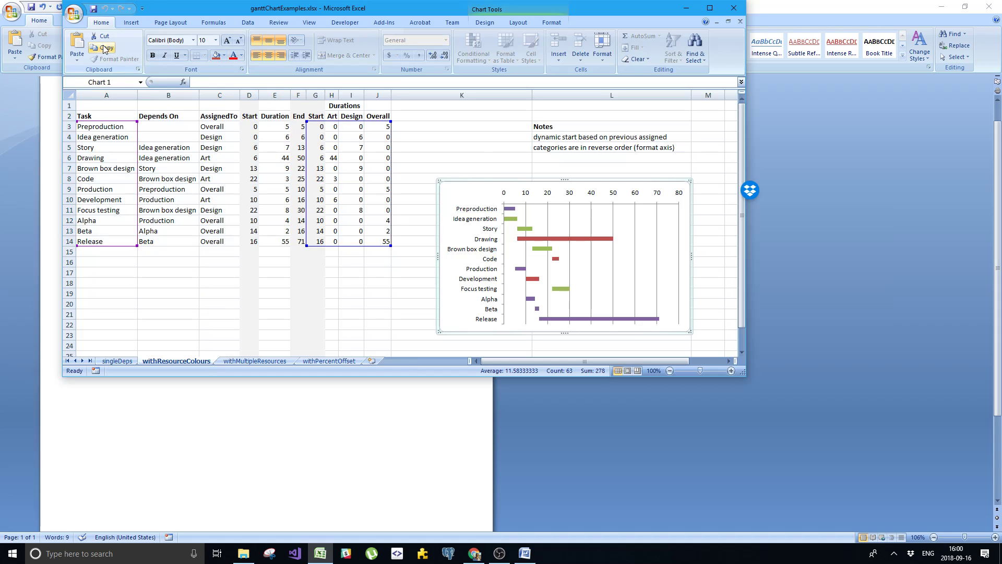
Return to Word, add an empty line below the A2 heading, and paste the chart there as a linked Microsoft Office Excel Chart Object
left_click(33, 134)
key("Return")
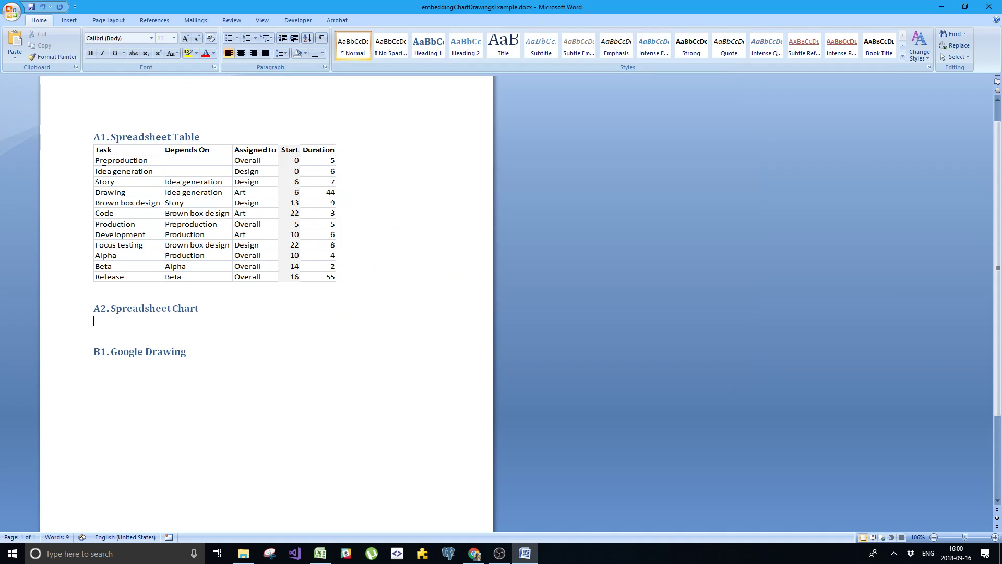
left_click(16, 59)
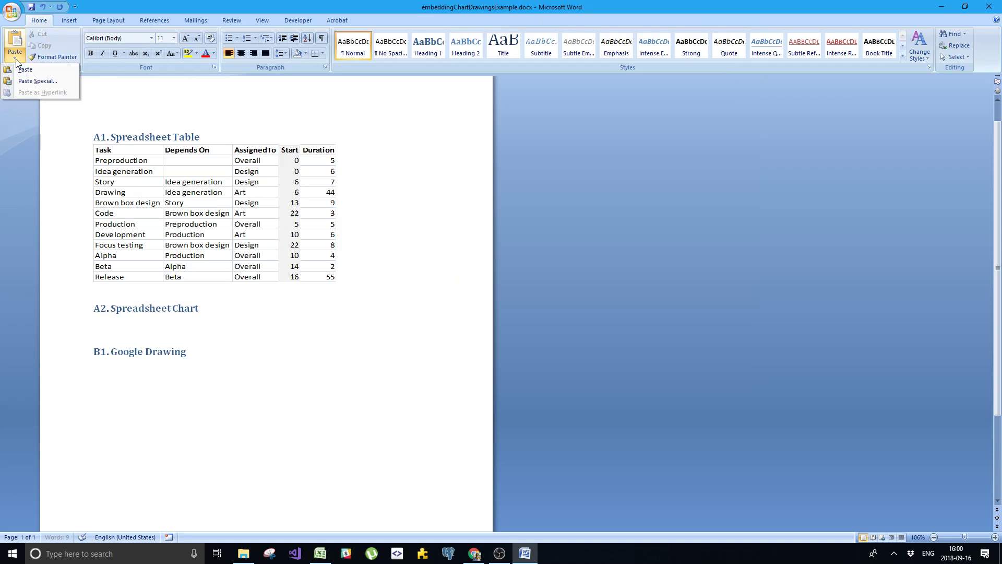
left_click(24, 75)
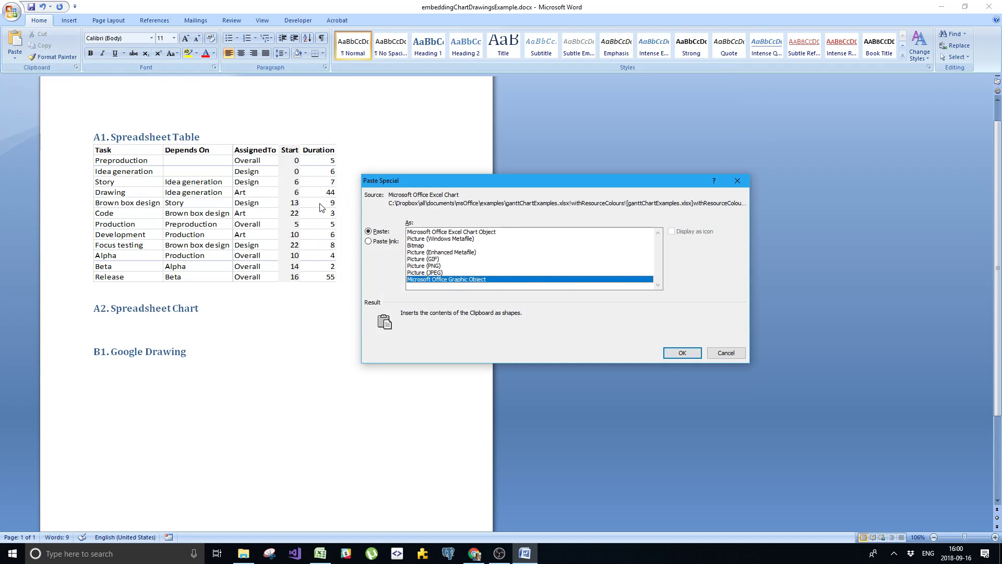
left_click(420, 233)
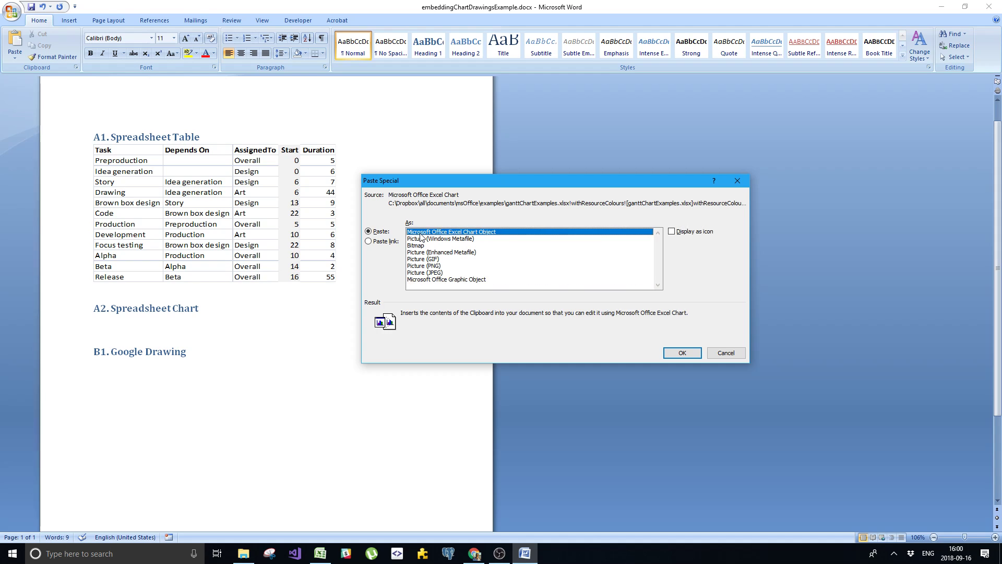
left_click(384, 243)
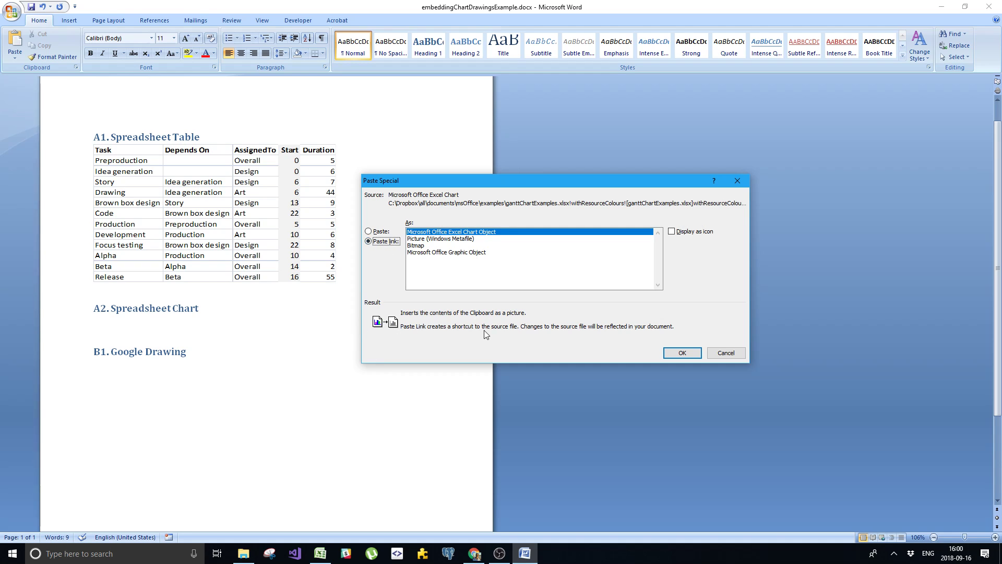
left_click(680, 353)
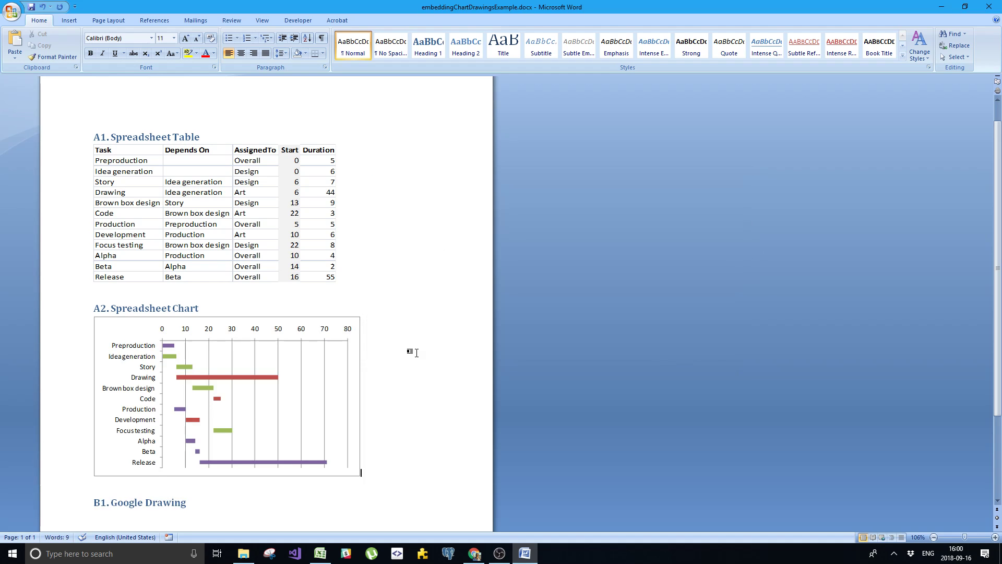
Save and close the Word document, and close and reopen the ganttChartExamples.xlsx workbook in Excel
key("ctrl+s")
left_click(989, 6)
left_click(218, 282)
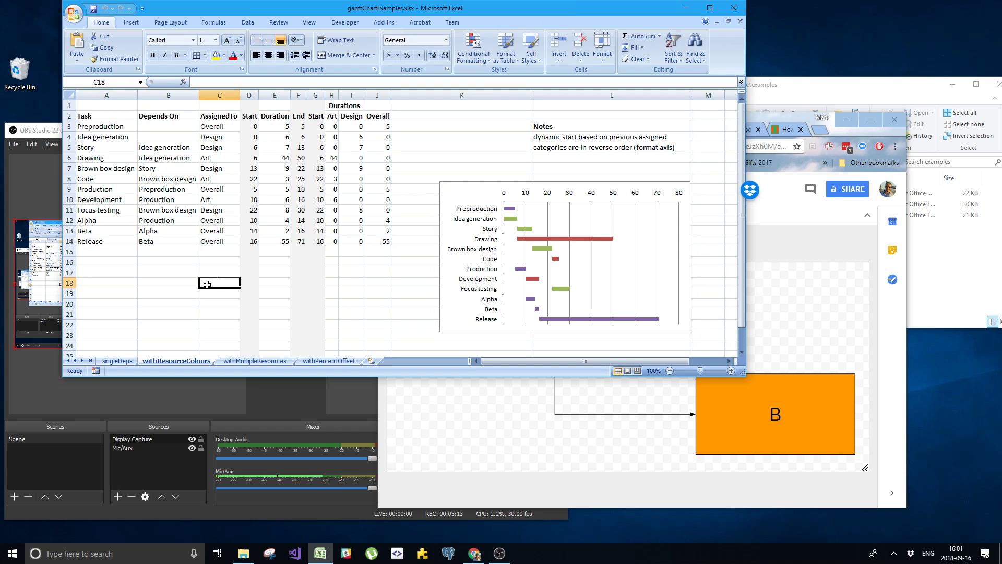
left_click(741, 22)
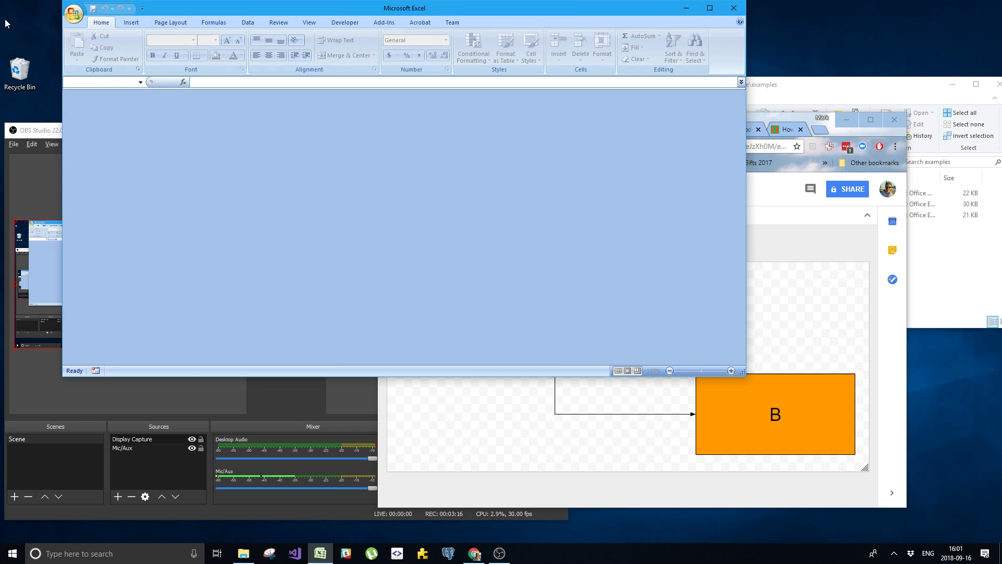
left_click(74, 12)
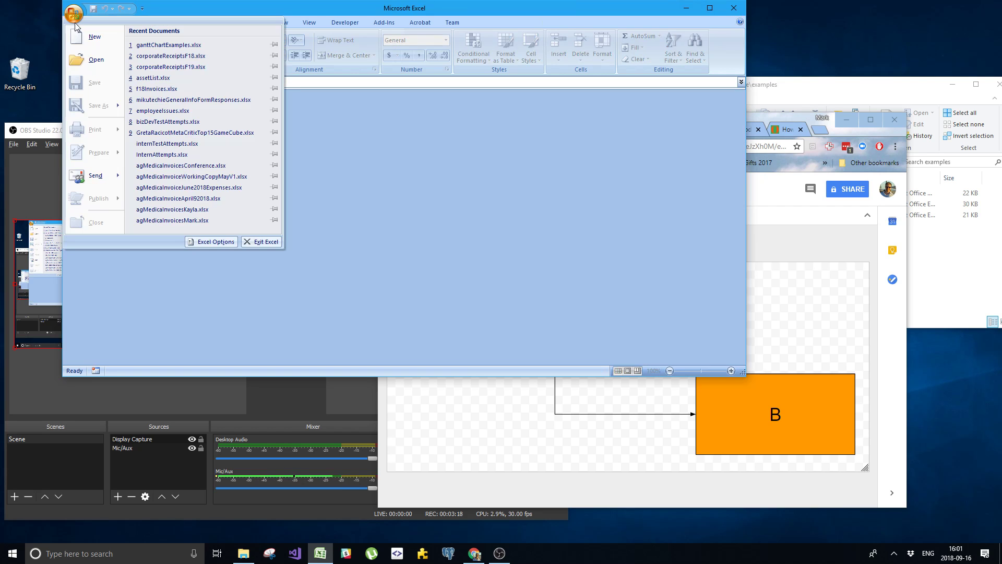
left_click(160, 45)
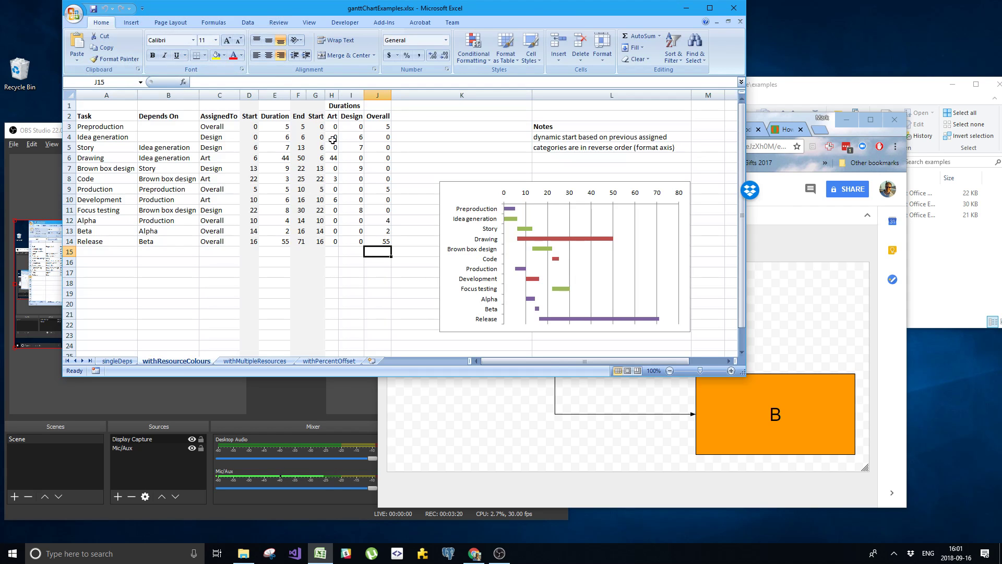
Set the Duration of the Drawing task to 8 and of the Release task to 5, and save and close the workbook
left_click(284, 158)
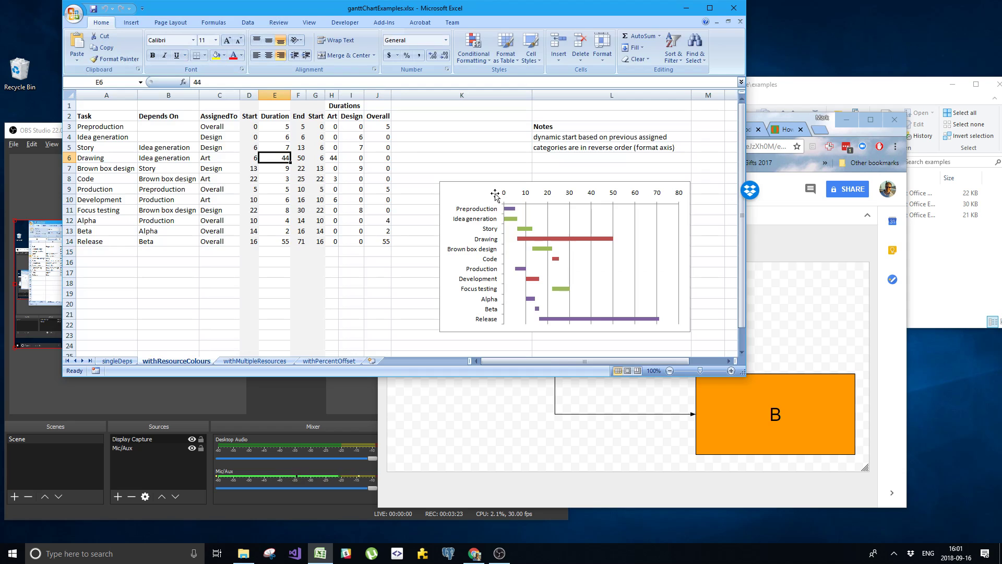
type("8")
key("Return")
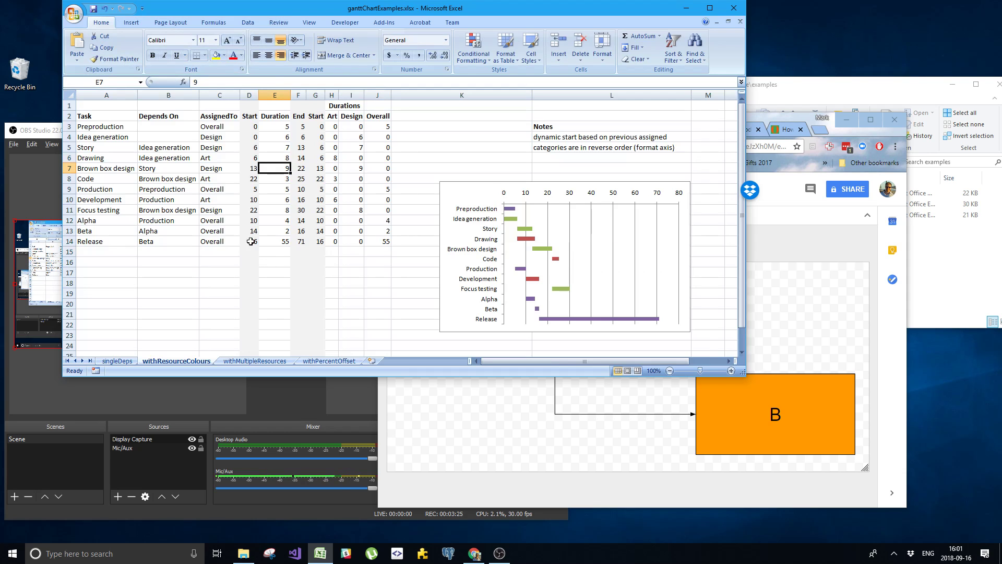
left_click(279, 242)
type("5")
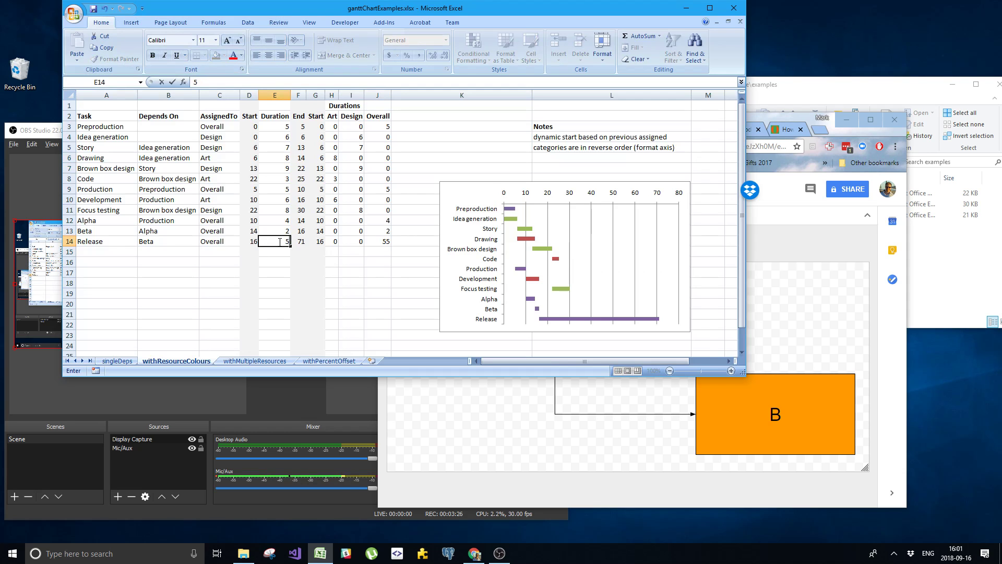
key("Up")
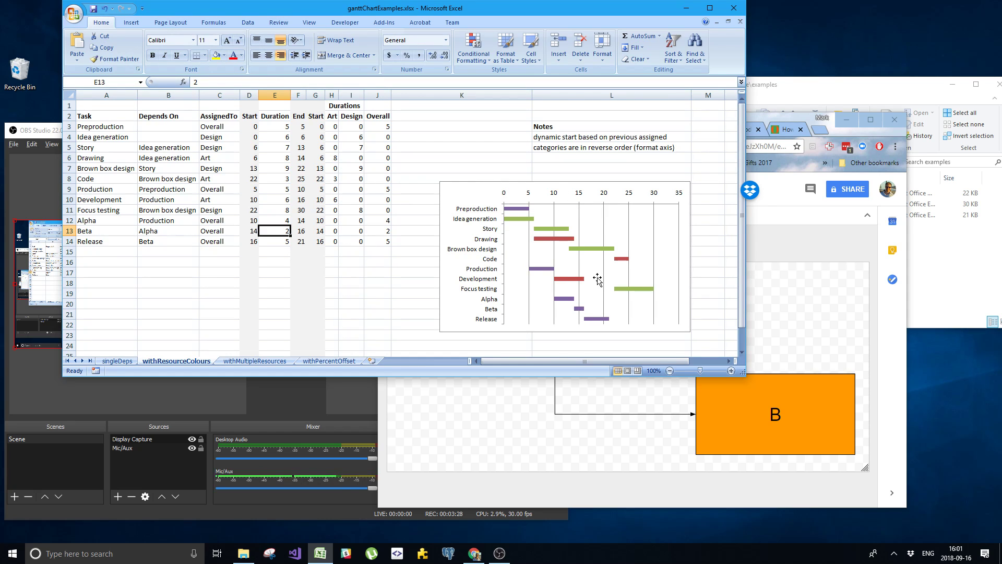
left_click(266, 198)
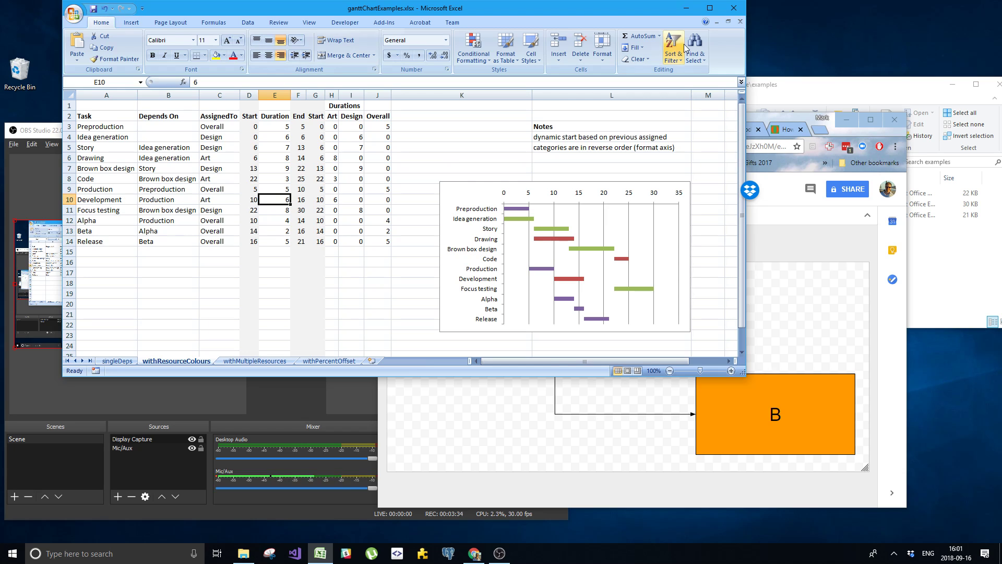
left_click(742, 22)
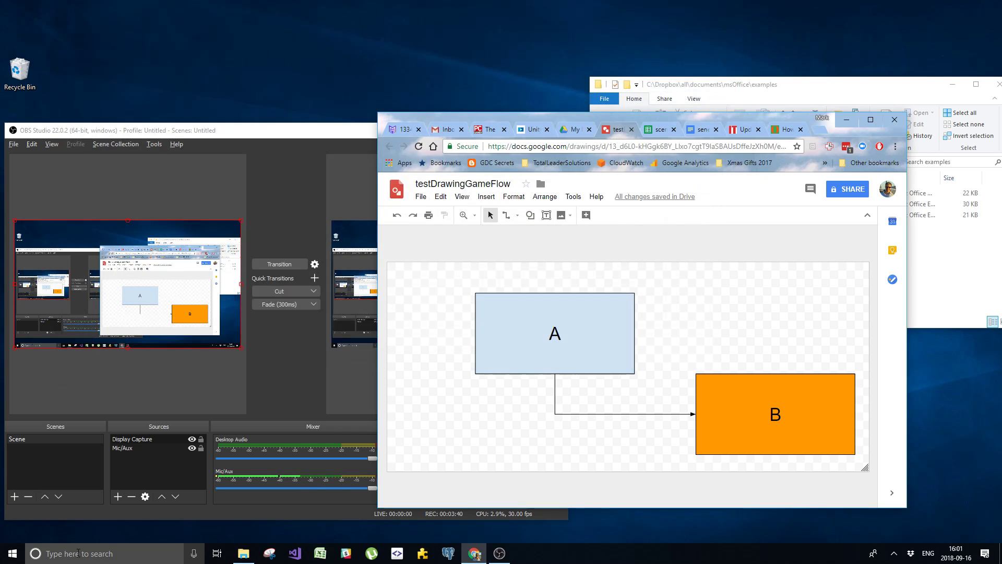
Reopen embeddingChartDrawingsExample.docx in Word and update the document with the data from its linked files
left_click(77, 554)
type("word")
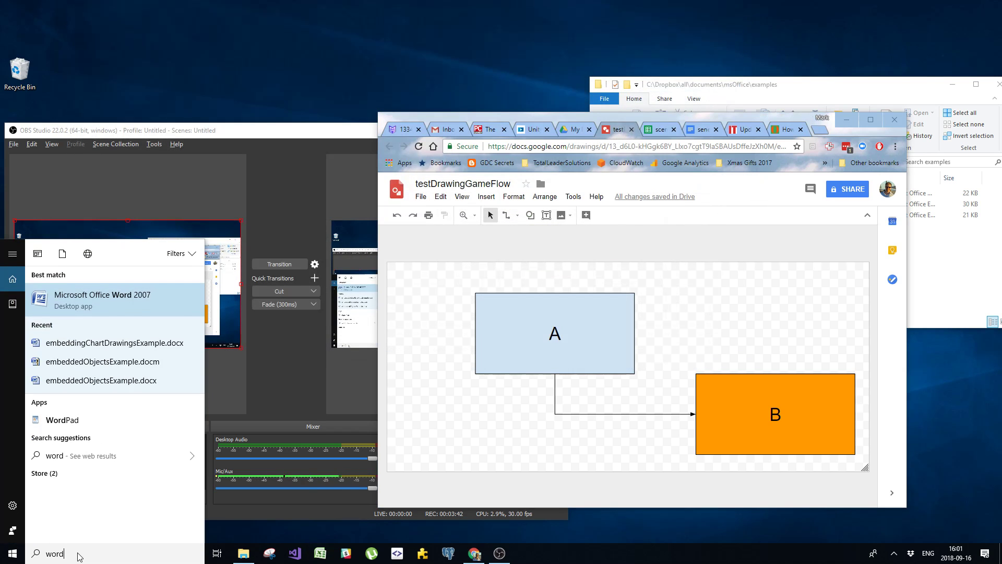
left_click(83, 350)
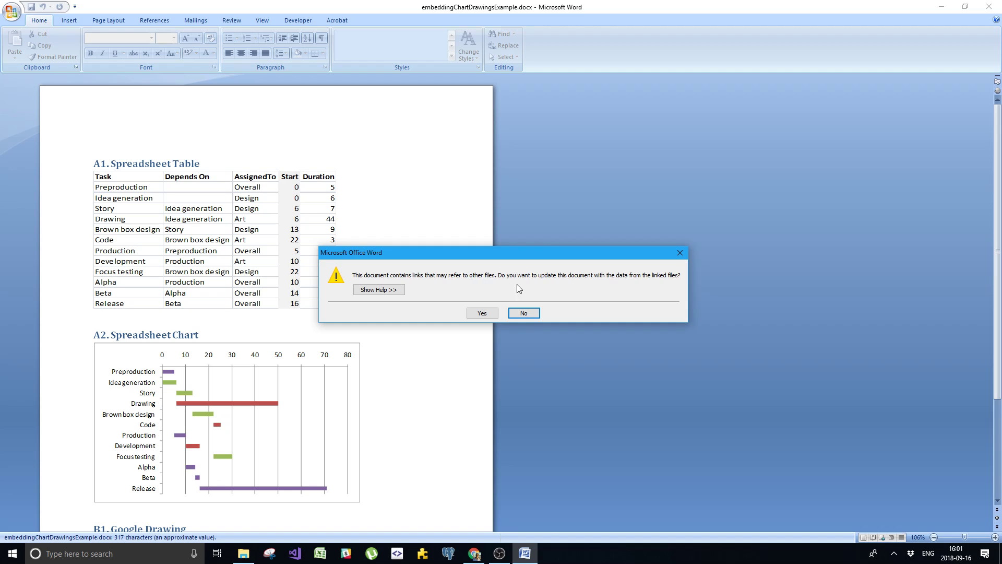
left_click(481, 314)
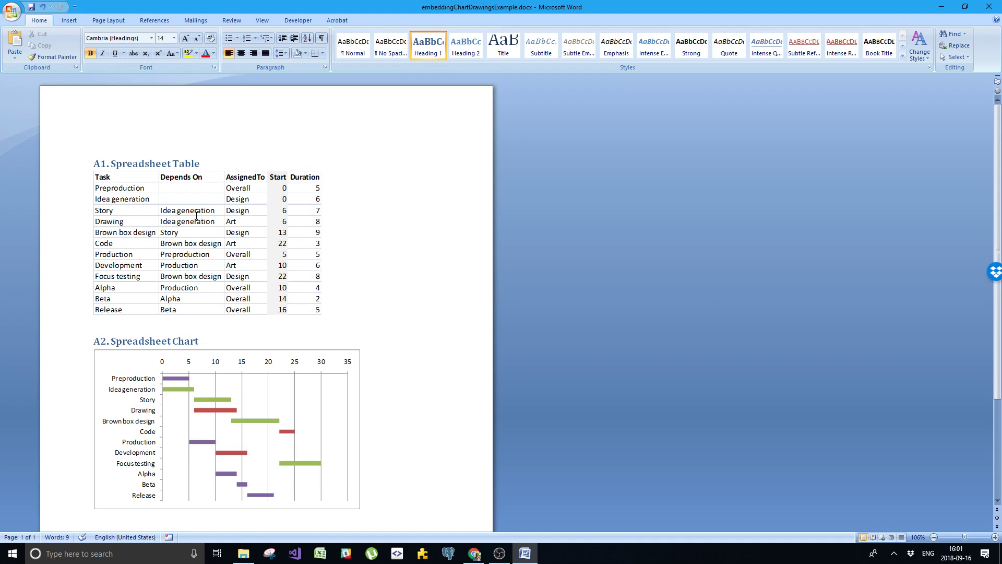
Check the "Update automatic links at open" setting in the General section of the advanced Word options
left_click(5, 13)
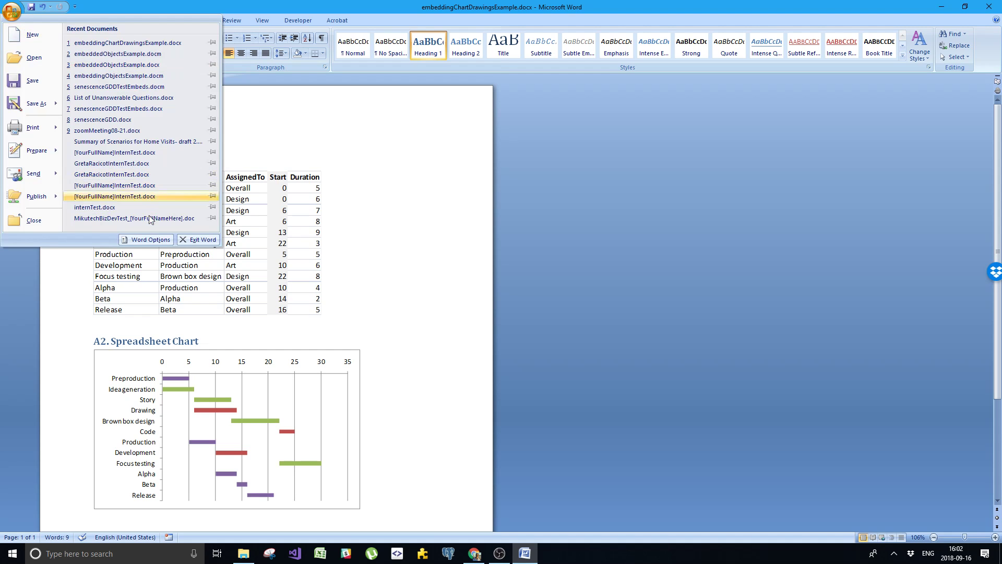
left_click(153, 238)
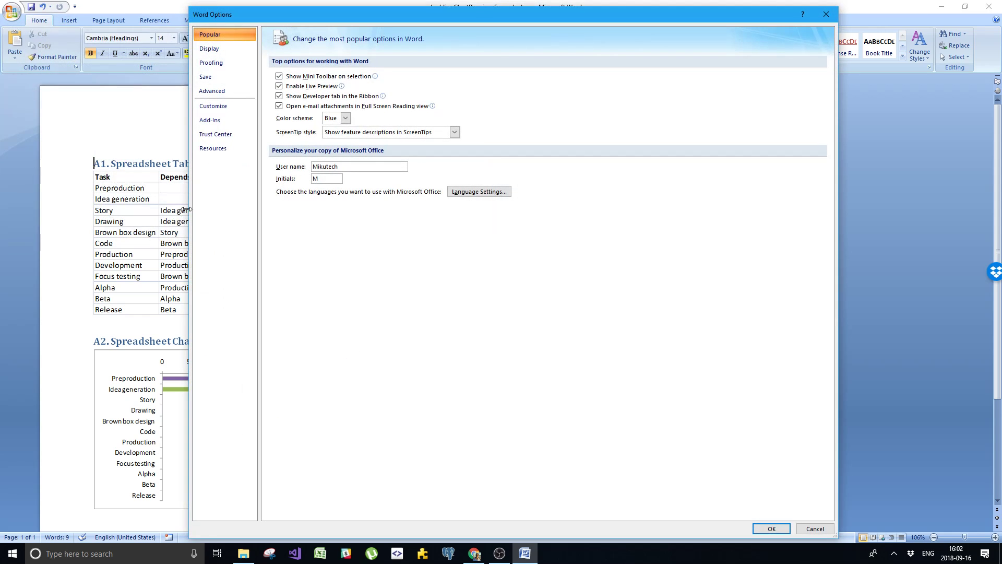
left_click(226, 98)
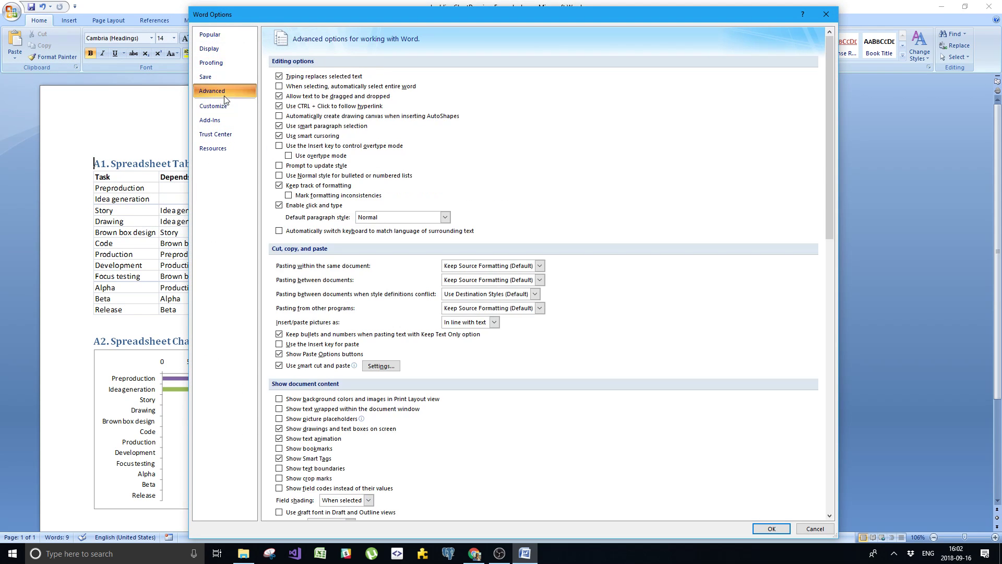
scroll(564, 132, "down", 15)
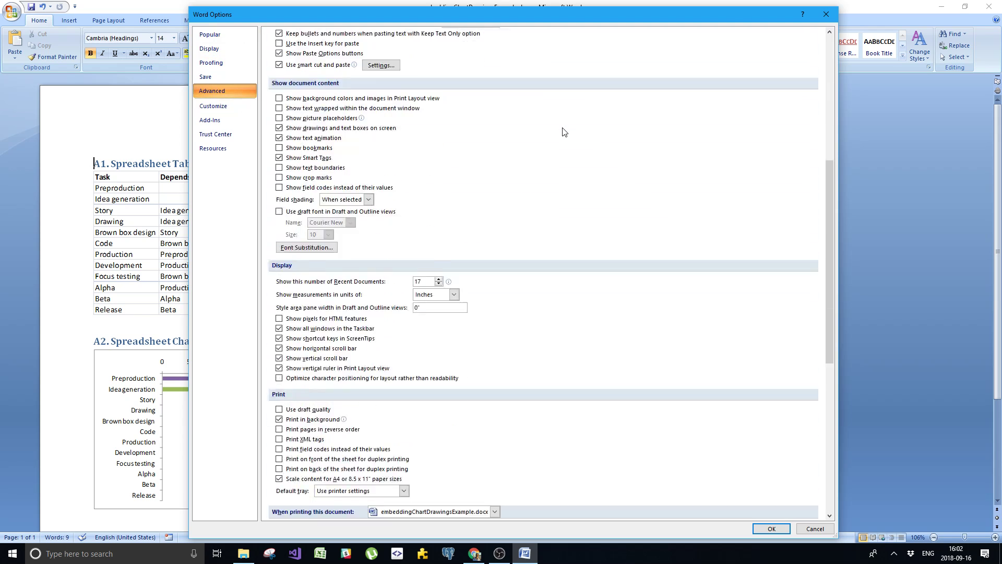
scroll(564, 132, "down", 6)
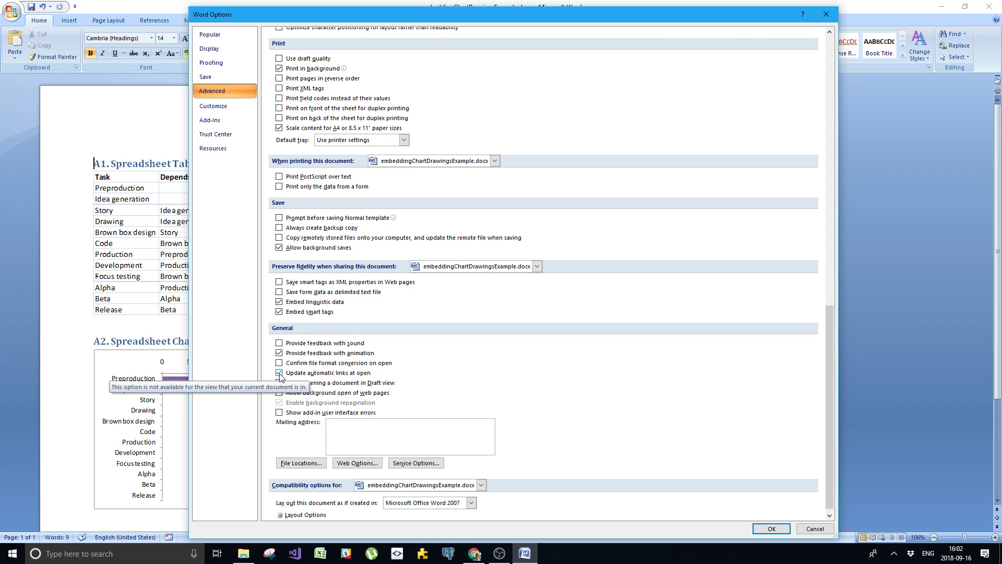
left_click(772, 529)
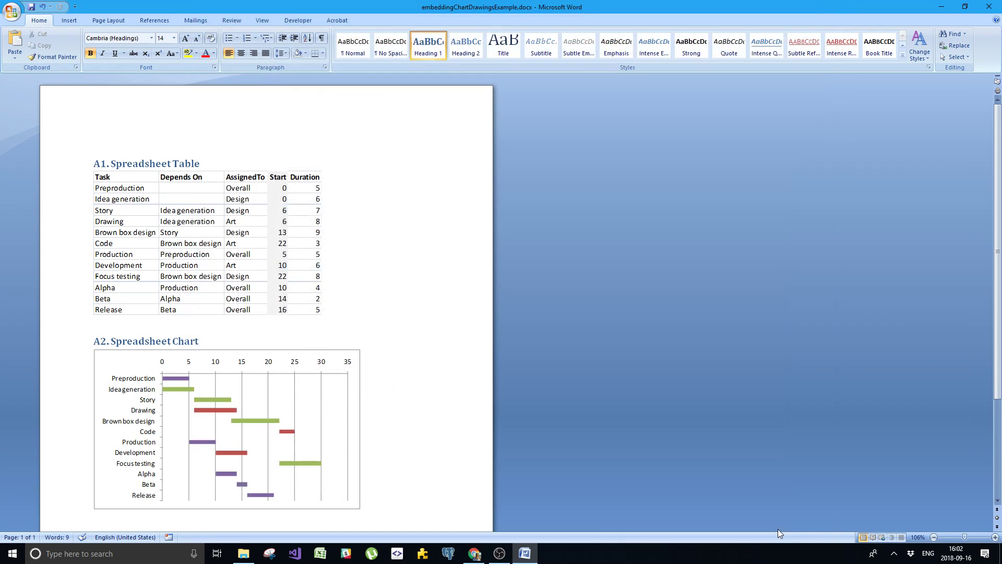
Switch to the testDrawingGameFlow drawing in Google Drawings and move box A to the upper-left corner of the canvas
scroll(492, 328, "down", 5)
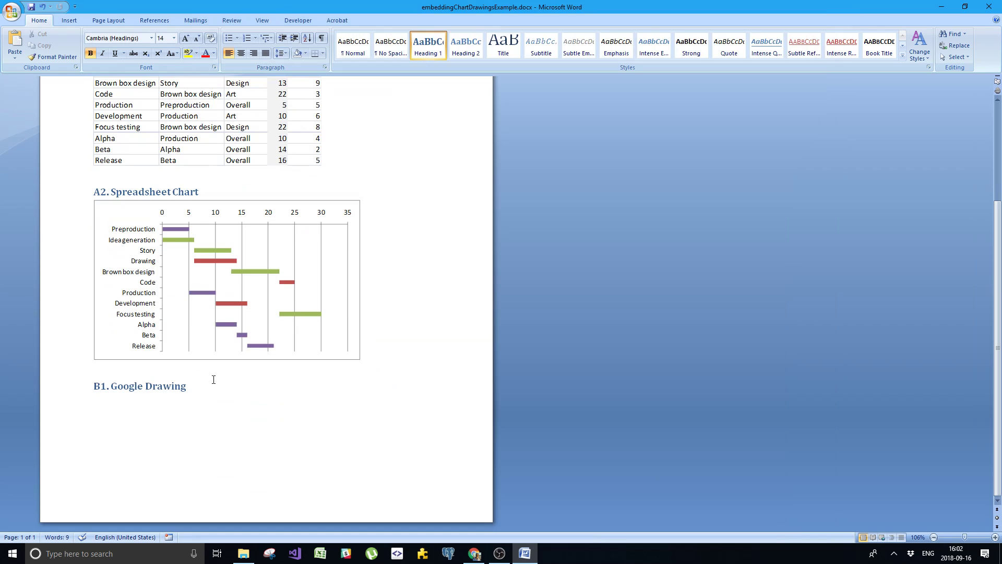
left_click(478, 555)
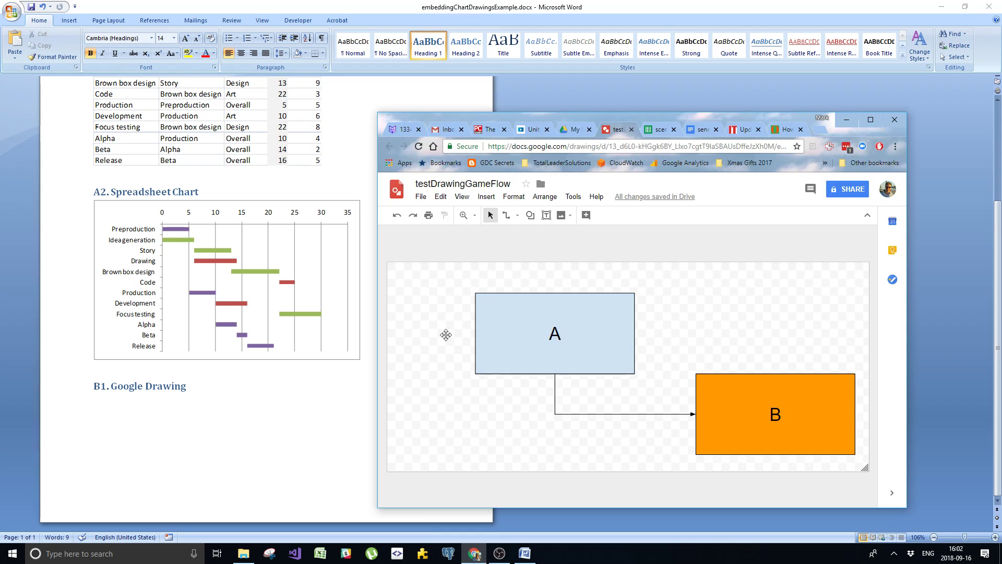
left_click_drag(555, 298, 475, 280)
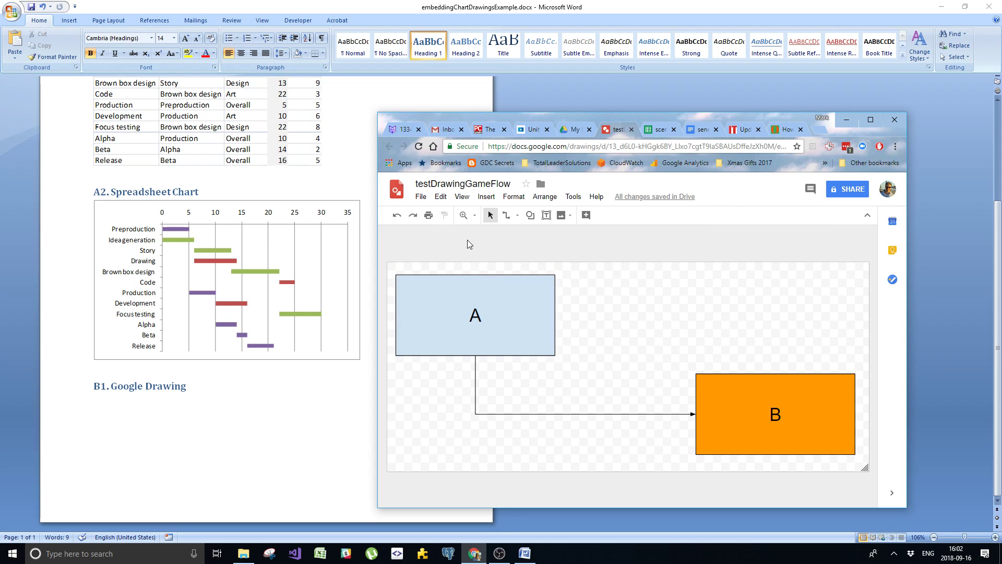
Open the drawing's publish-to-web settings, keep the image size at Medium (867x377), and copy the published link
left_click(420, 201)
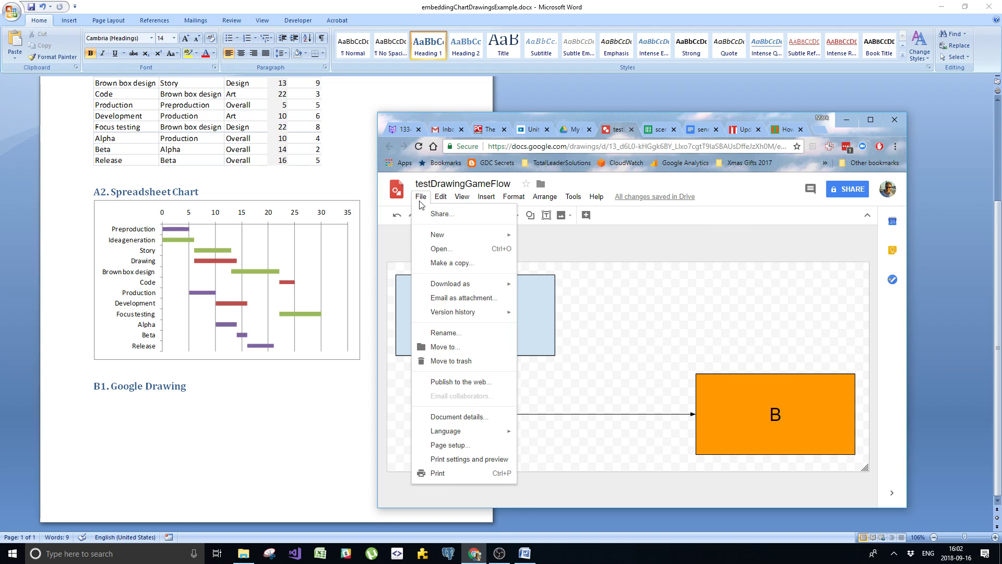
left_click(474, 383)
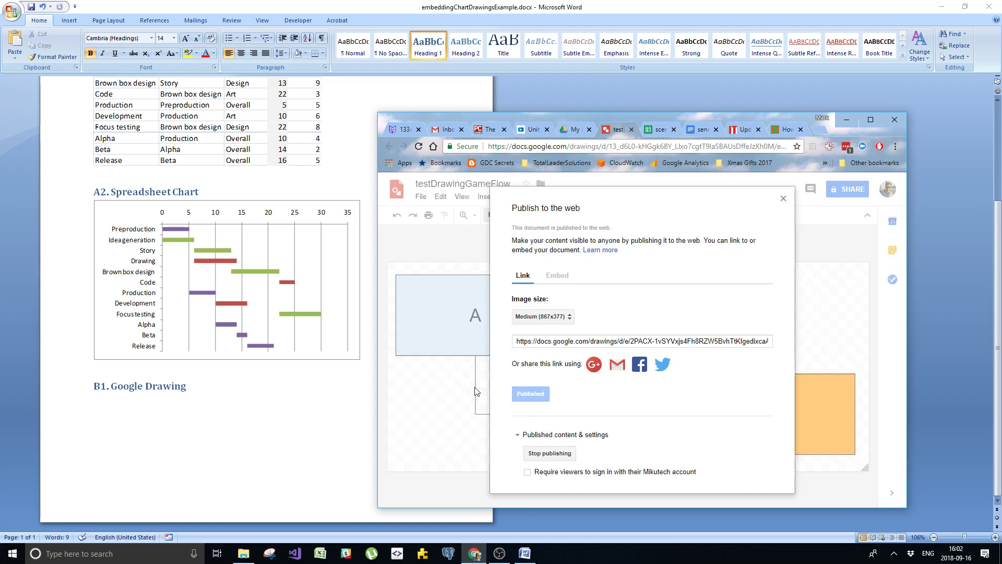
left_click(526, 317)
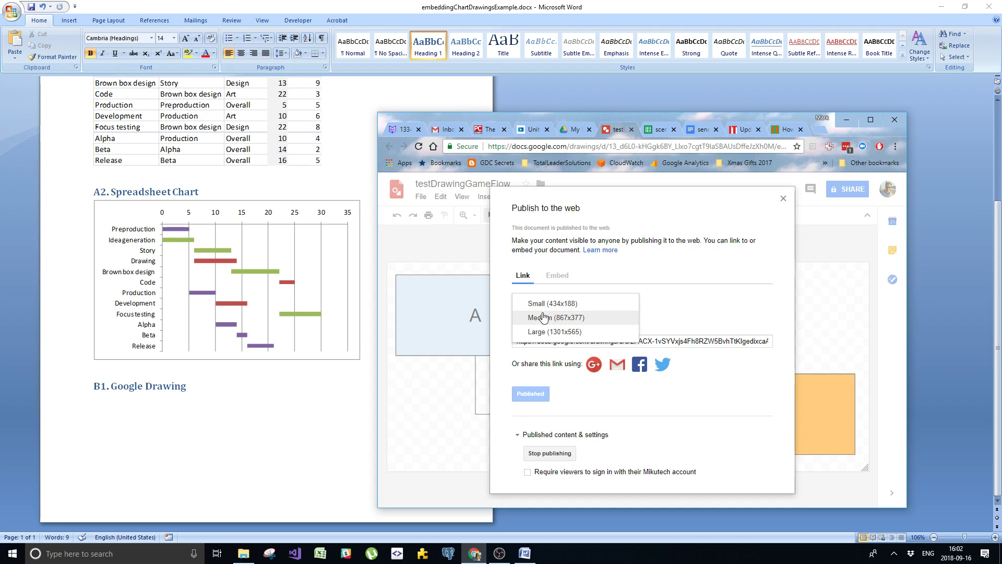
left_click(543, 317)
left_click(542, 340)
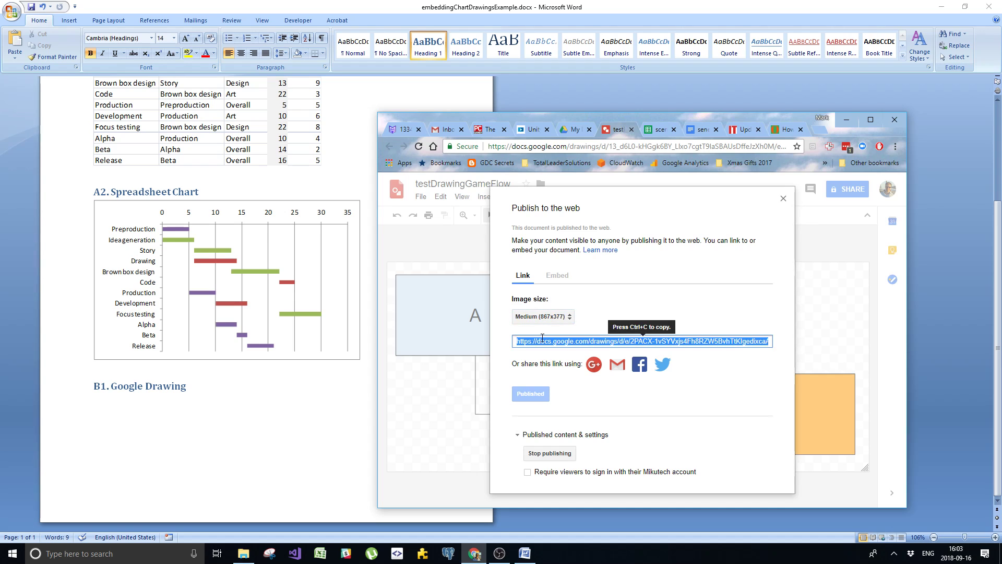
key("ctrl+c")
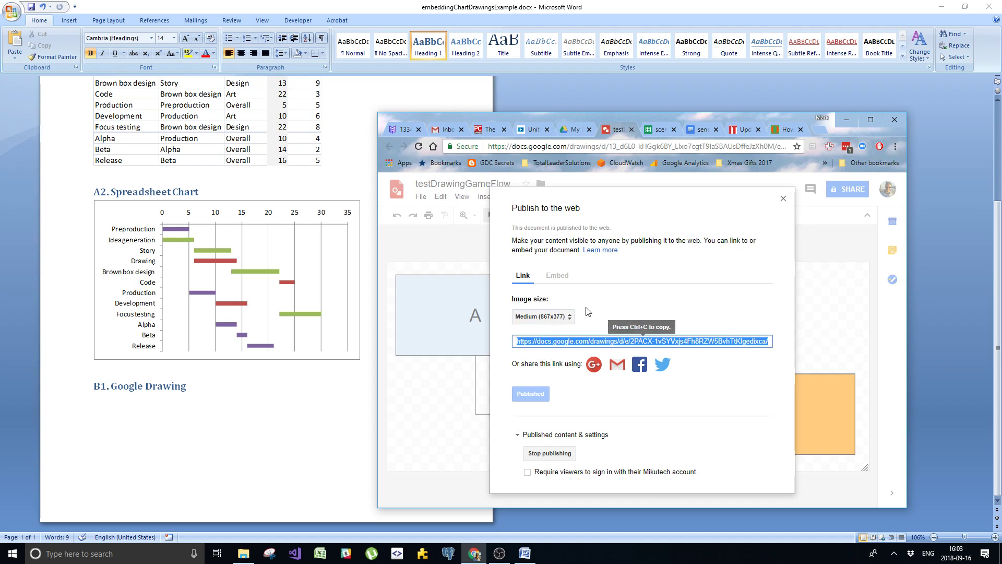
Return to Word and add an empty line below the "B1. Google Drawing" heading
left_click(248, 4)
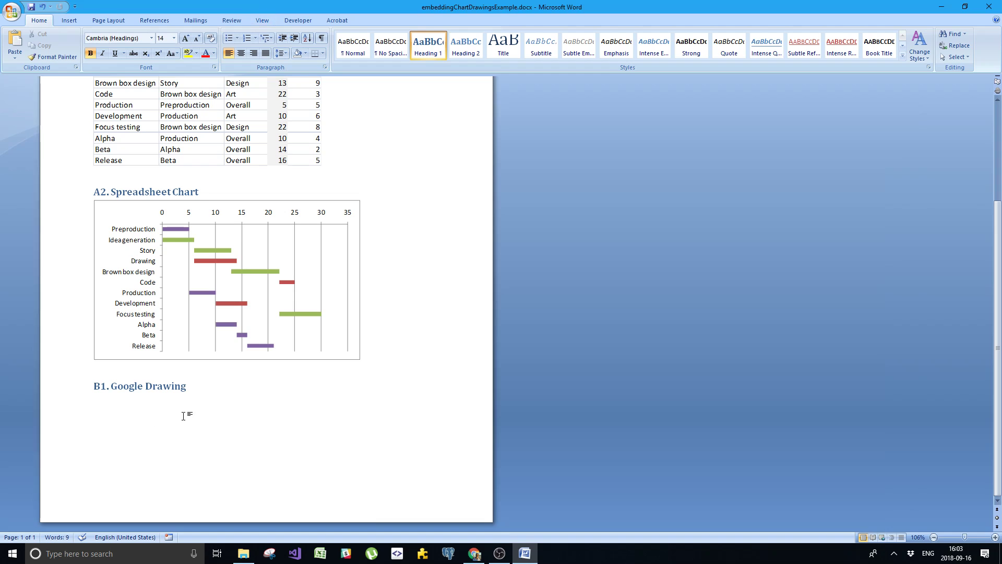
key("Return")
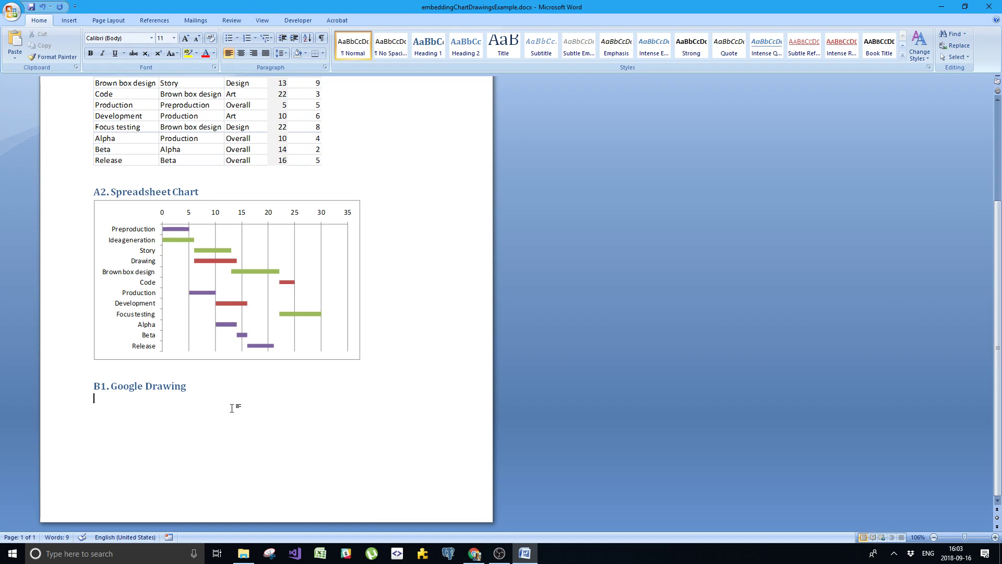
Insert the published drawing below the "B1. Google Drawing" heading as a picture from the copied link, using Insert and Link
left_click(64, 24)
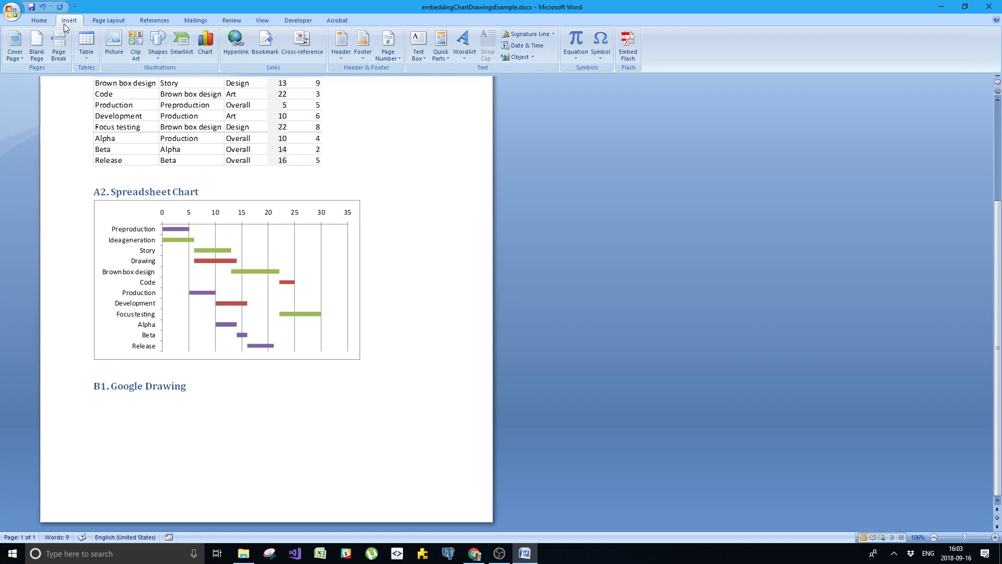
left_click(121, 55)
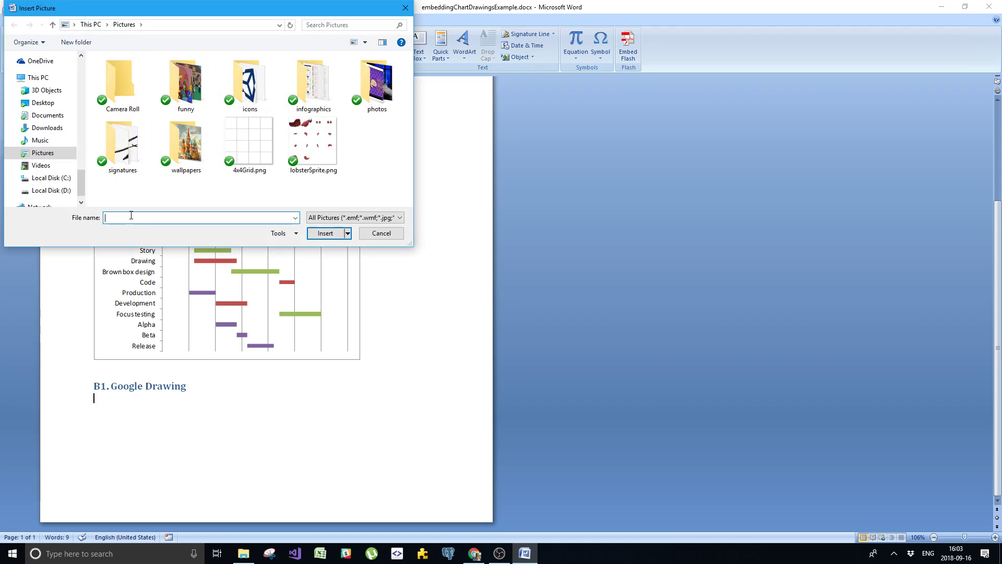
key("ctrl+v")
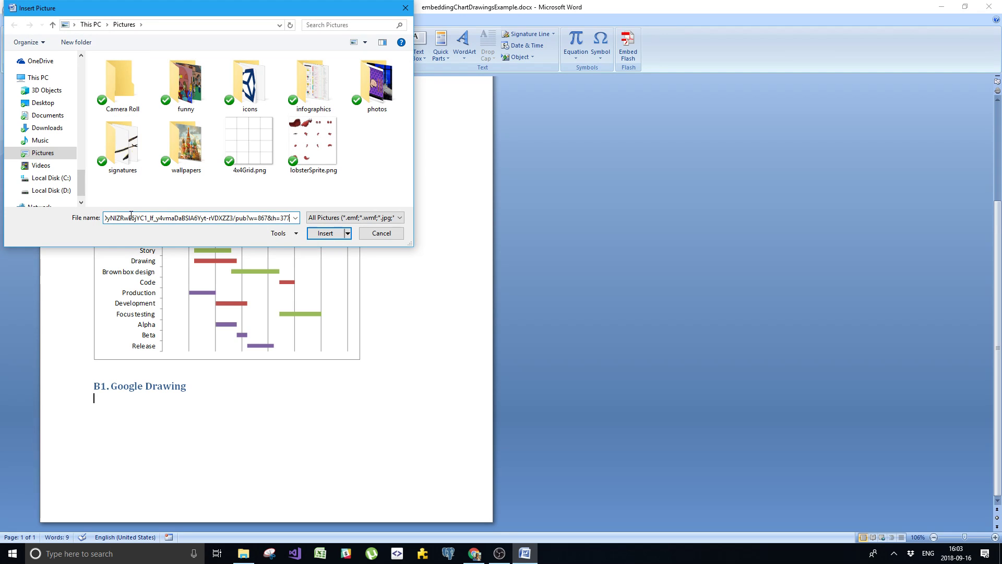
left_click(348, 237)
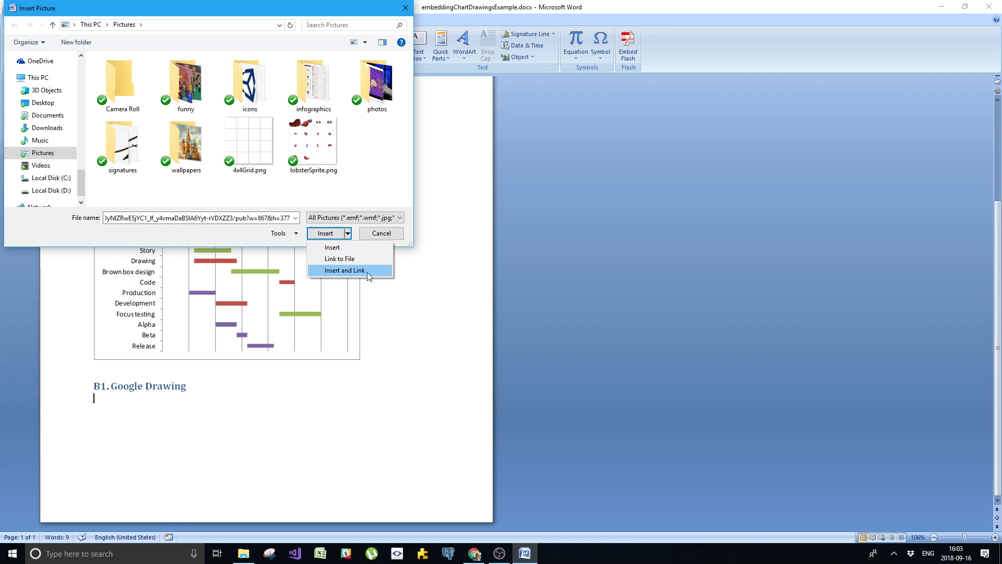
left_click(368, 272)
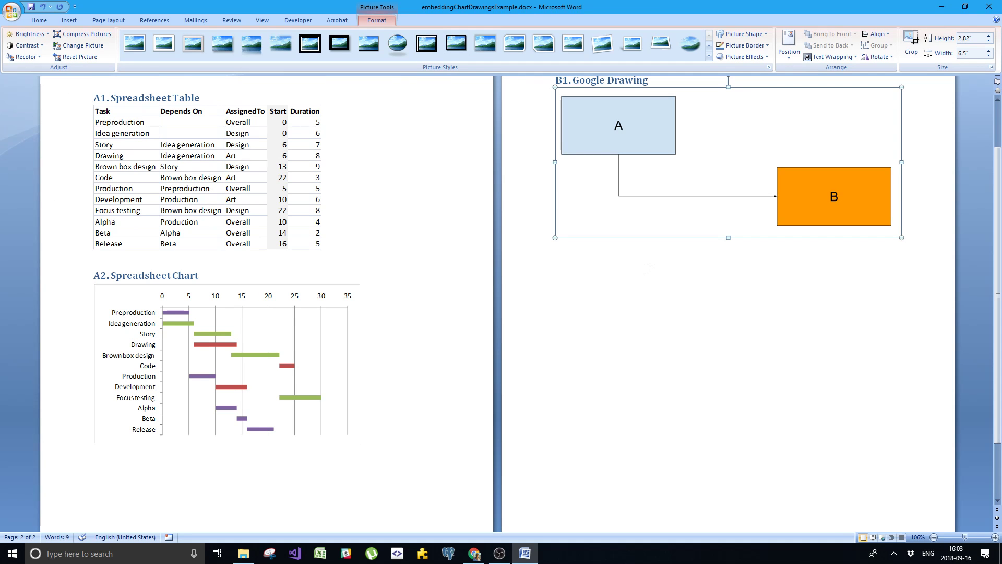
Save and close the Word document, and dismiss the publish-to-web settings in the testDrawingGameFlow drawing
key("ctrl+s")
left_click(998, 7)
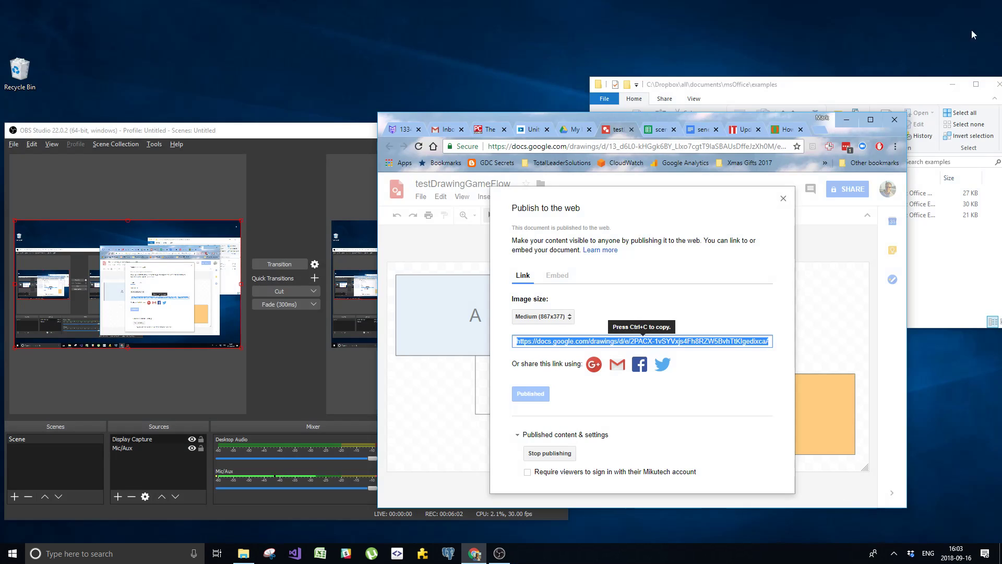
left_click(783, 200)
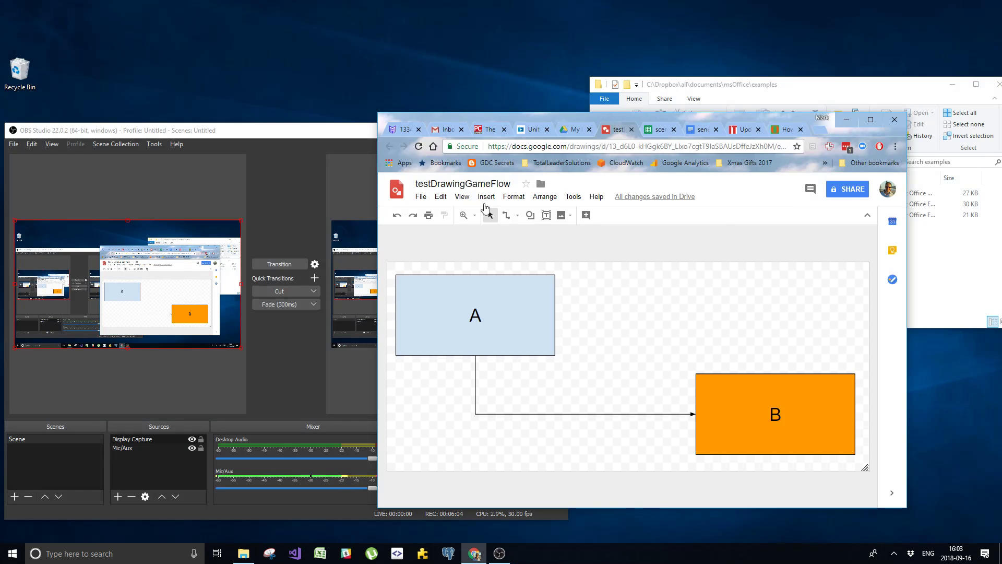
Move box B to the lower middle of the canvas and place a duplicate of box A in the upper-right corner
left_click_drag(757, 378, 593, 377)
left_click(522, 304)
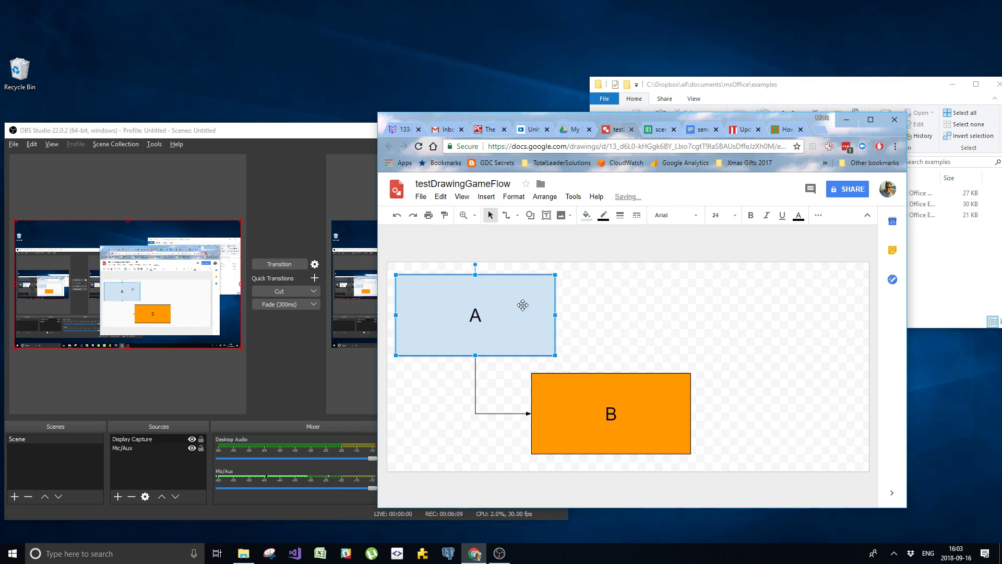
key("ctrl+d")
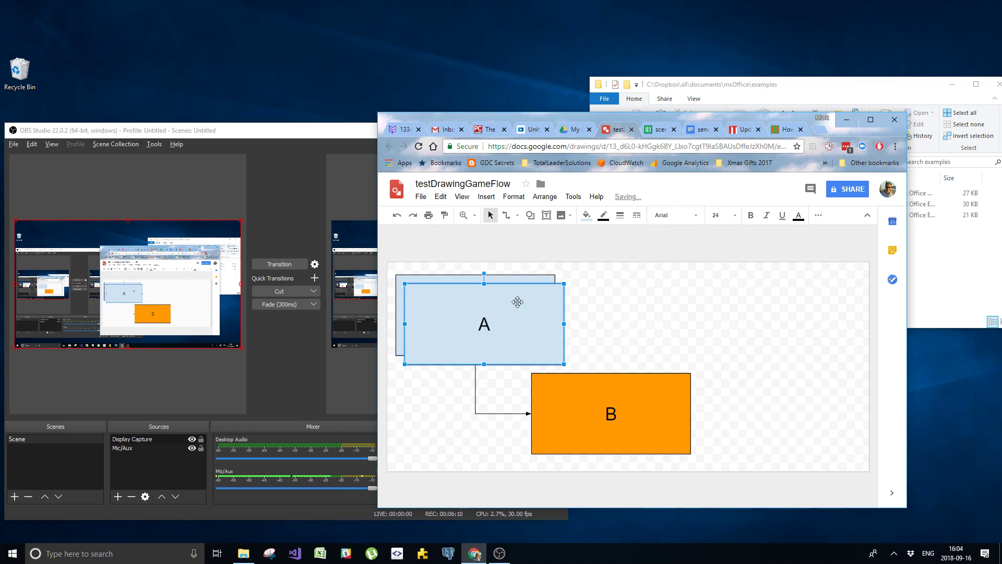
left_click_drag(516, 298, 807, 284)
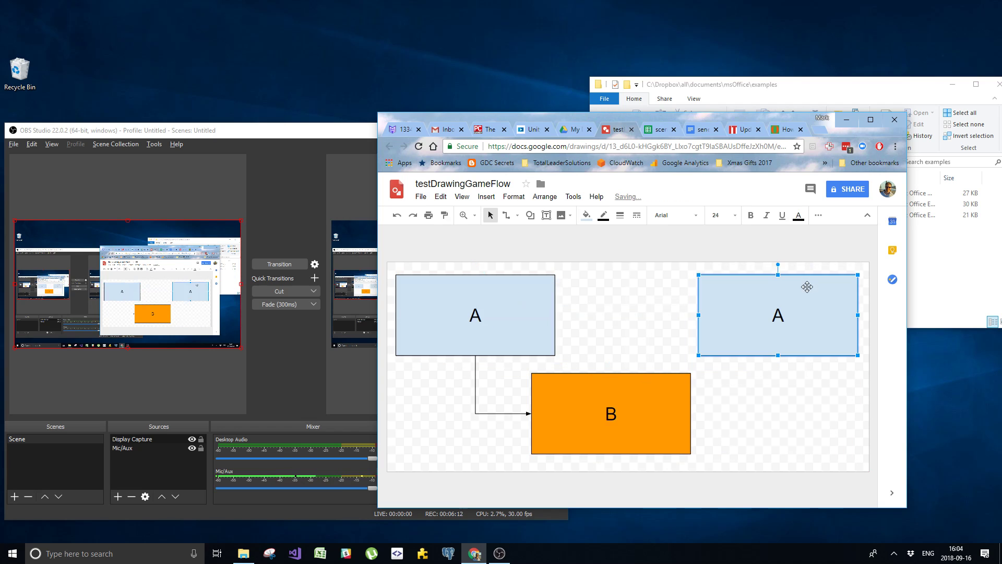
Draw an elbow connector from the top of box B to the left side of the duplicated box, ending in a filled arrowhead
left_click(611, 360)
left_click(506, 215)
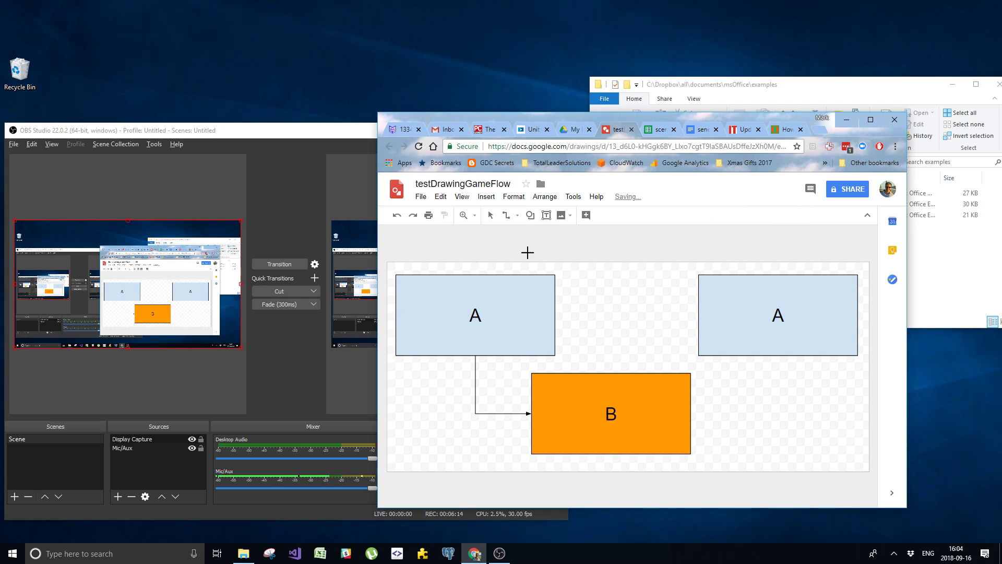
mouse_move(613, 374)
left_mouse_down()
mouse_move(620, 356)
mouse_move(705, 301)
mouse_move(699, 315)
left_mouse_up()
left_click(653, 214)
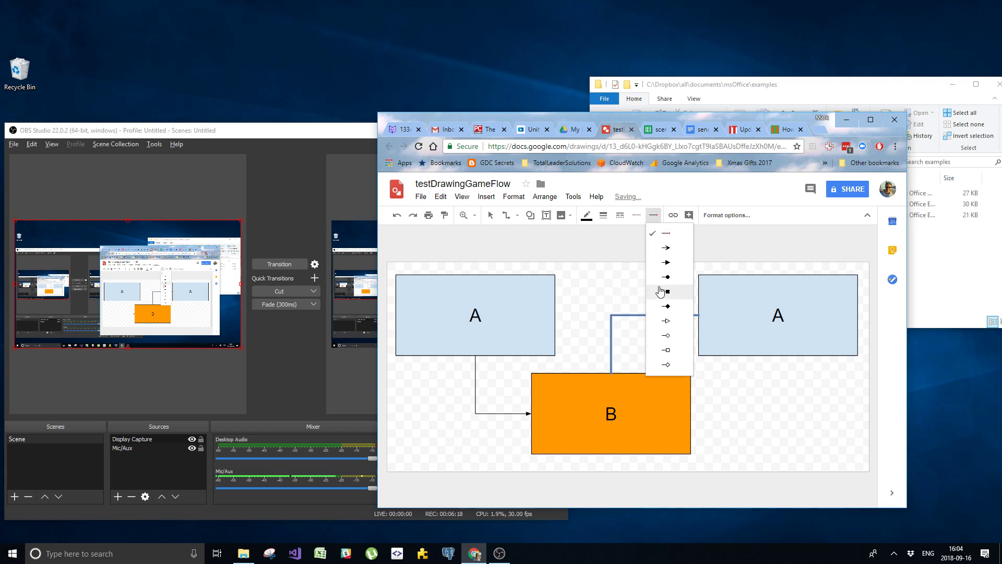
left_click(667, 265)
left_click(773, 318)
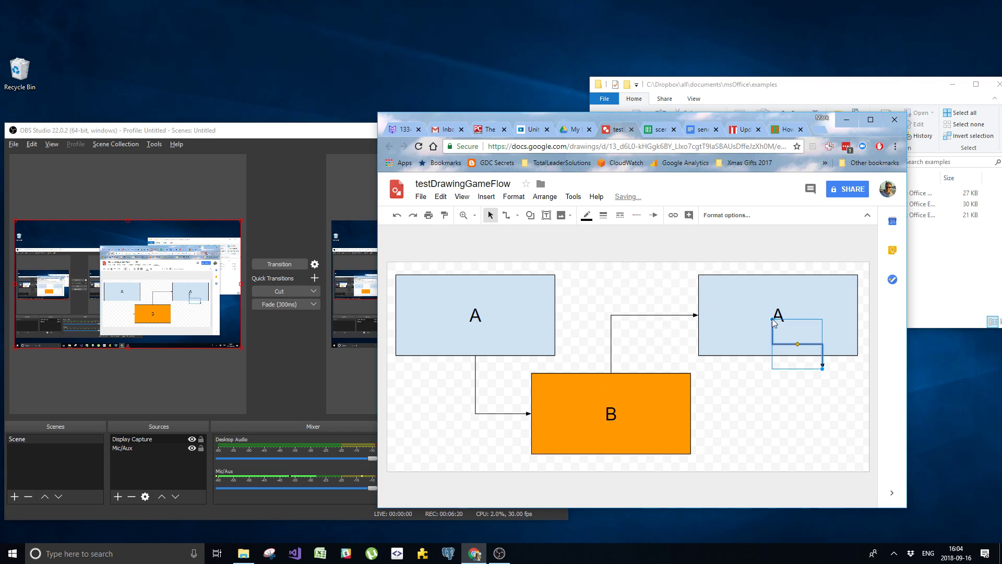
key("Delete")
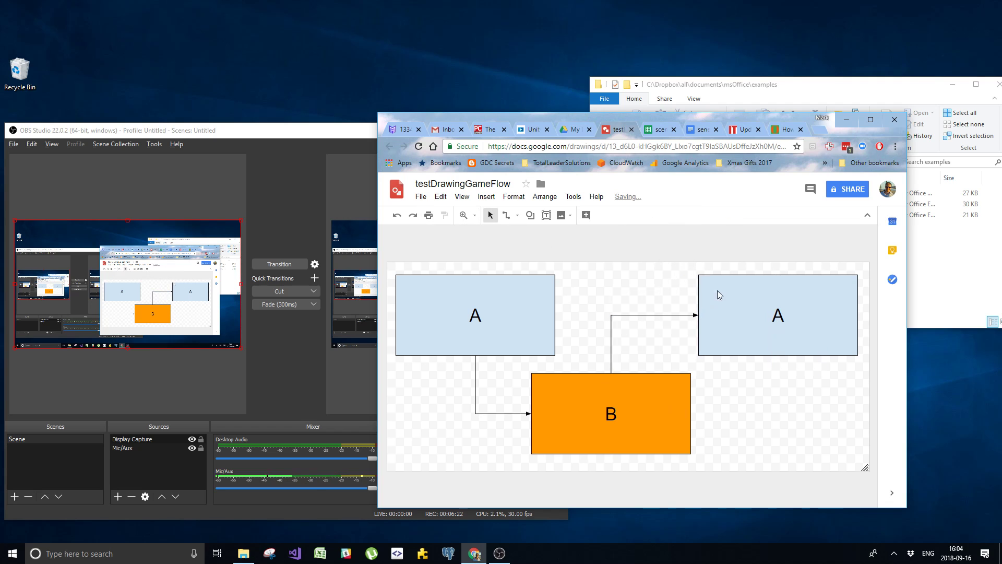
Change the label of the duplicated box in the upper-right corner to C
double_click(784, 318)
key("BackSpace")
type("C")
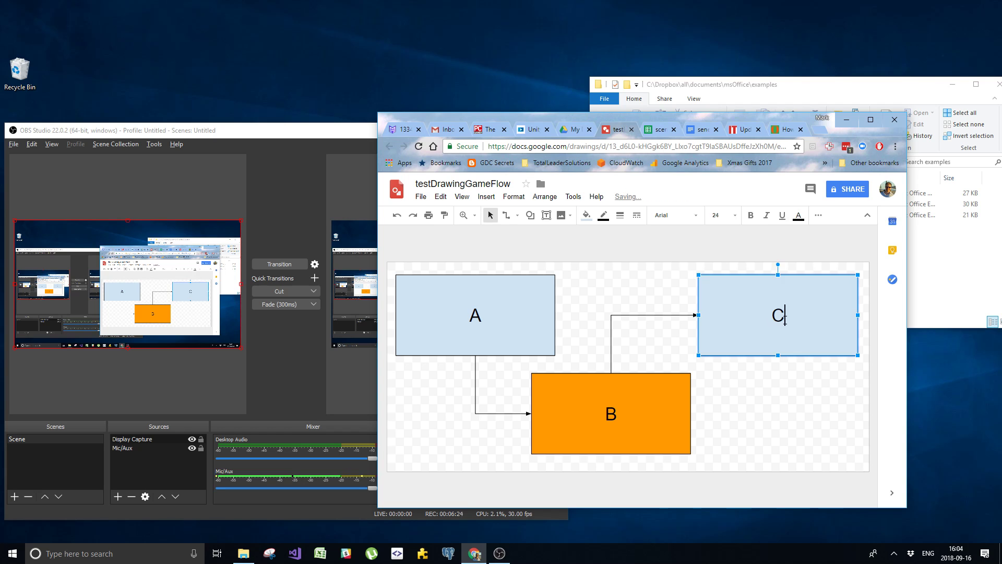
left_click(775, 369)
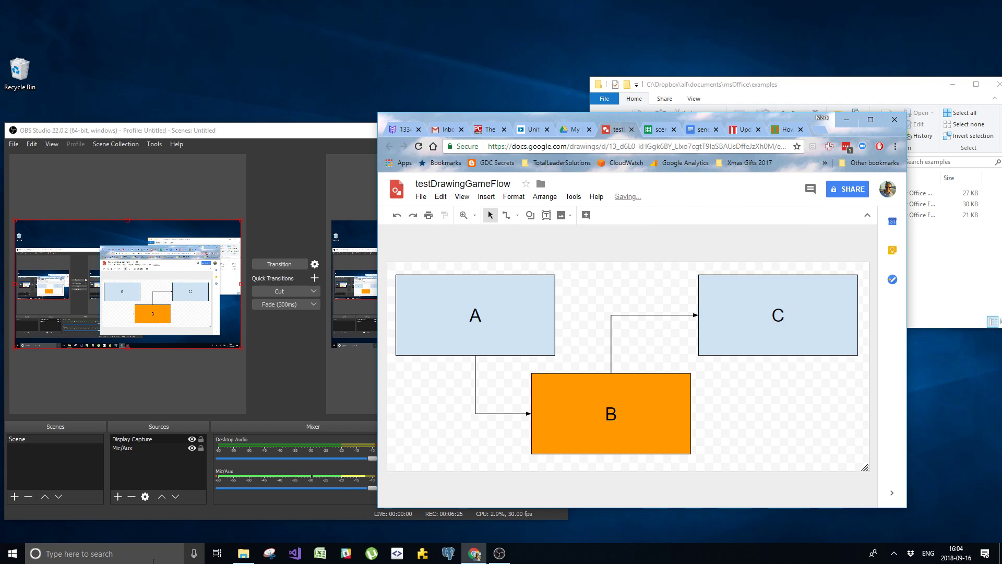
Reopen embeddingChartDrawingsExample.docx in Word and update the document with the data from its linked files
left_click(152, 561)
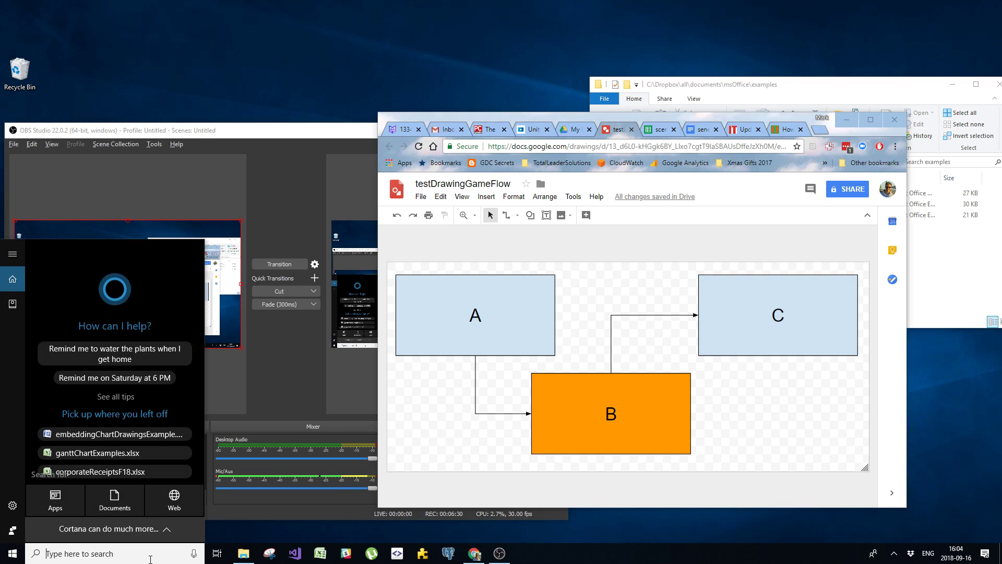
type("word")
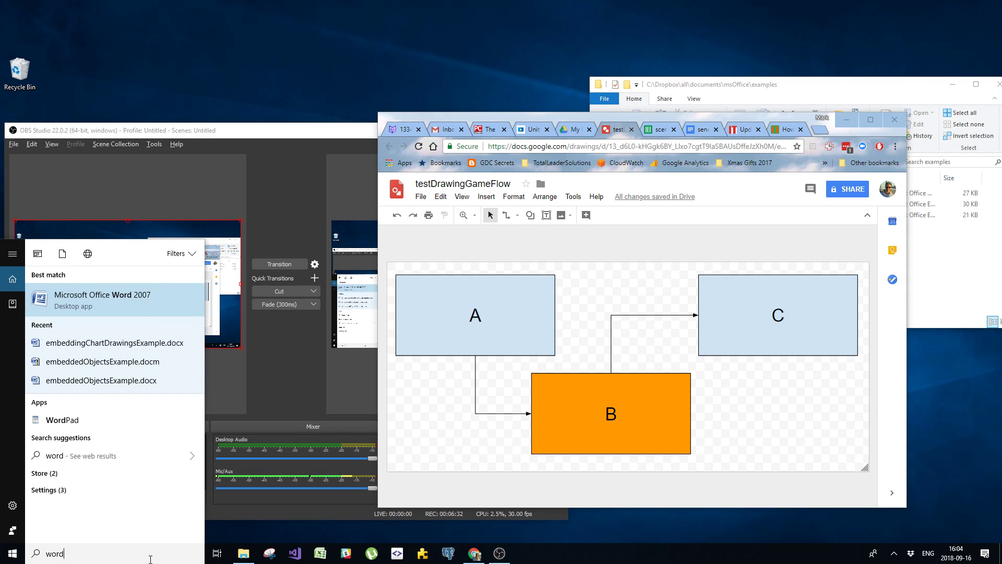
left_click(83, 348)
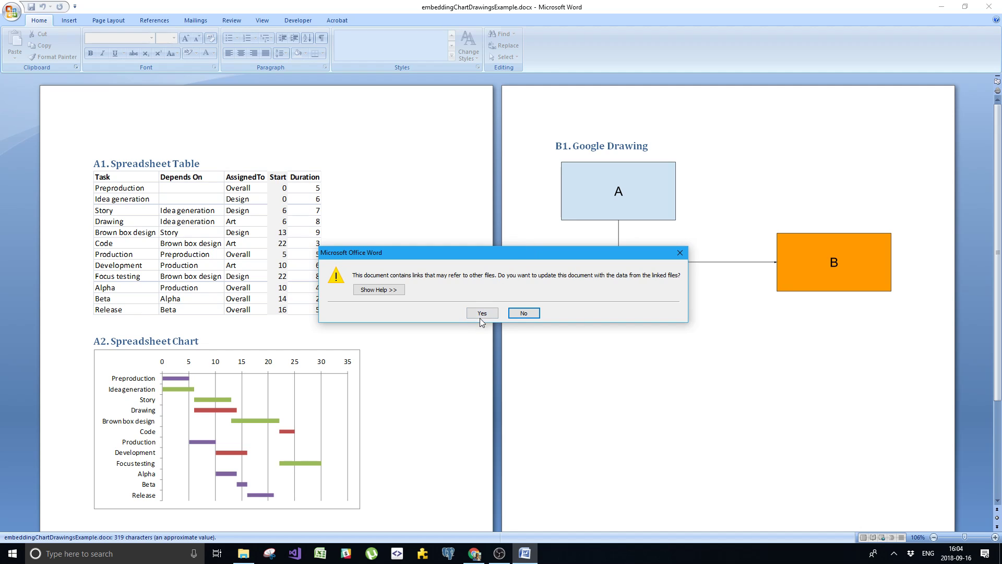
left_click(481, 315)
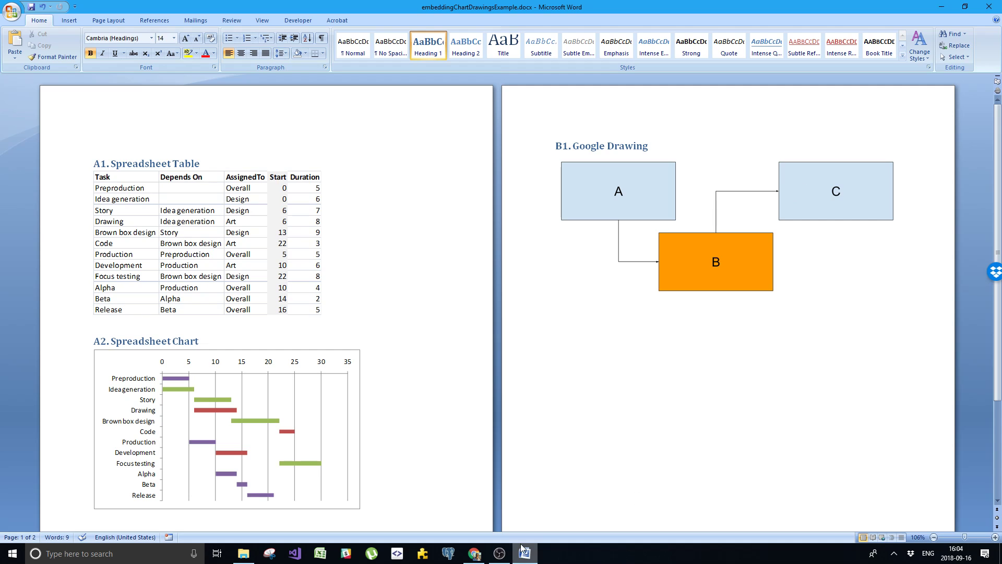
left_click(499, 553)
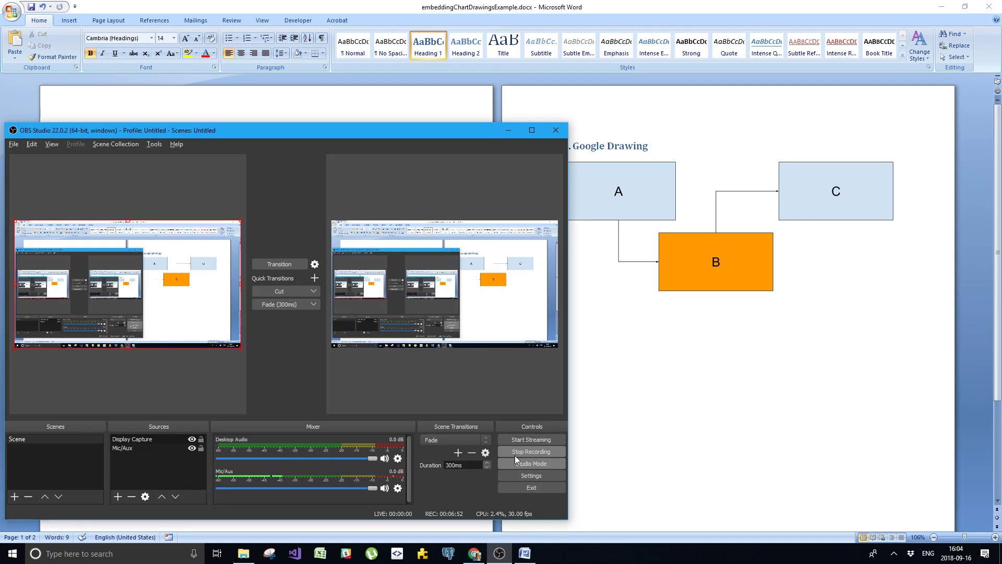